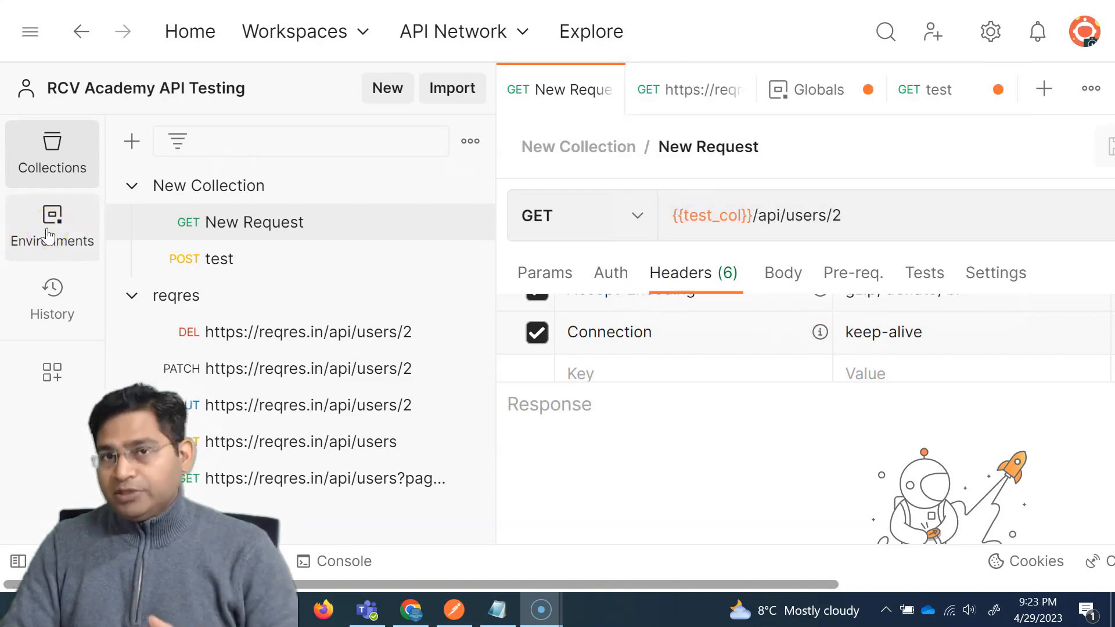
# Step: Open the workspace's global variables from the environments list and bring their initial and current values into view
pyautogui.click(61, 237)
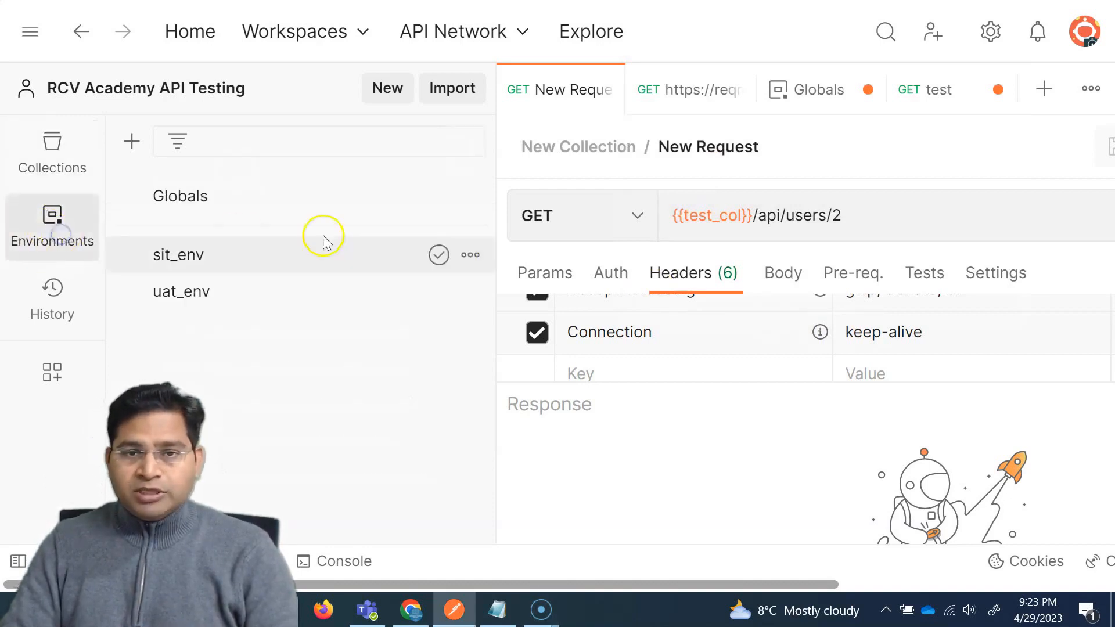
pyautogui.click(189, 203)
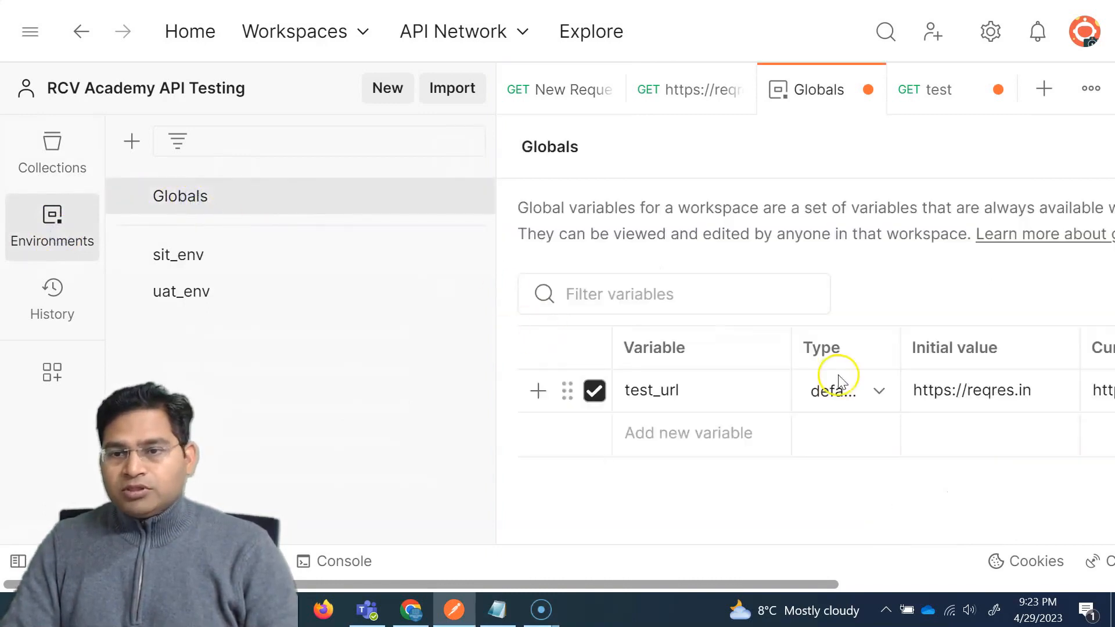
pyautogui.moveTo(498, 367); pyautogui.dragTo(352, 364)
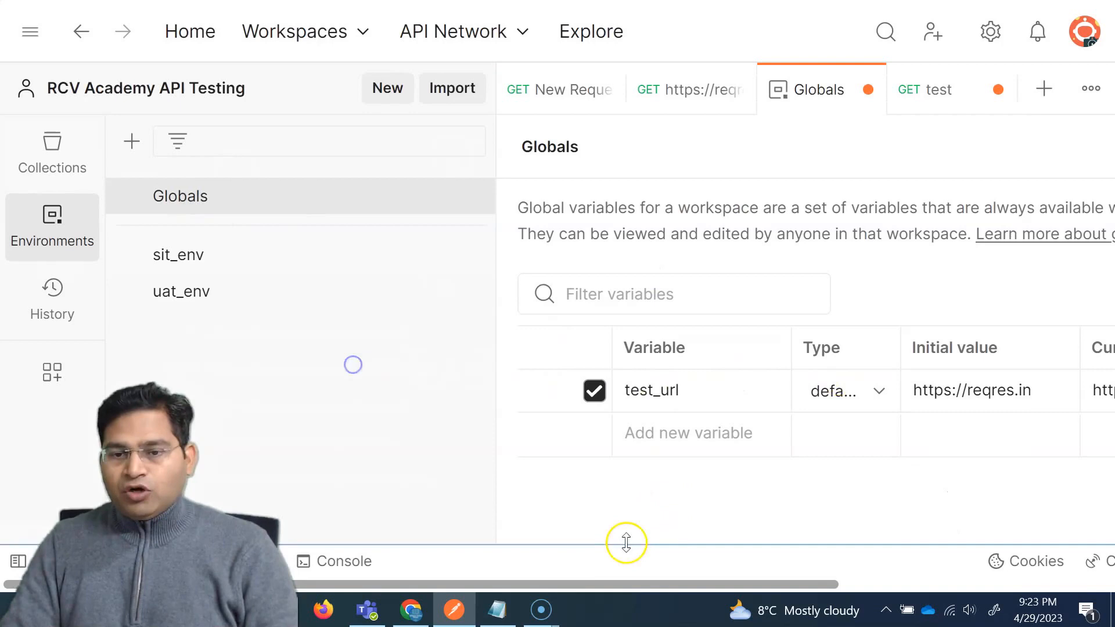
pyautogui.moveTo(605, 582); pyautogui.dragTo(815, 583)
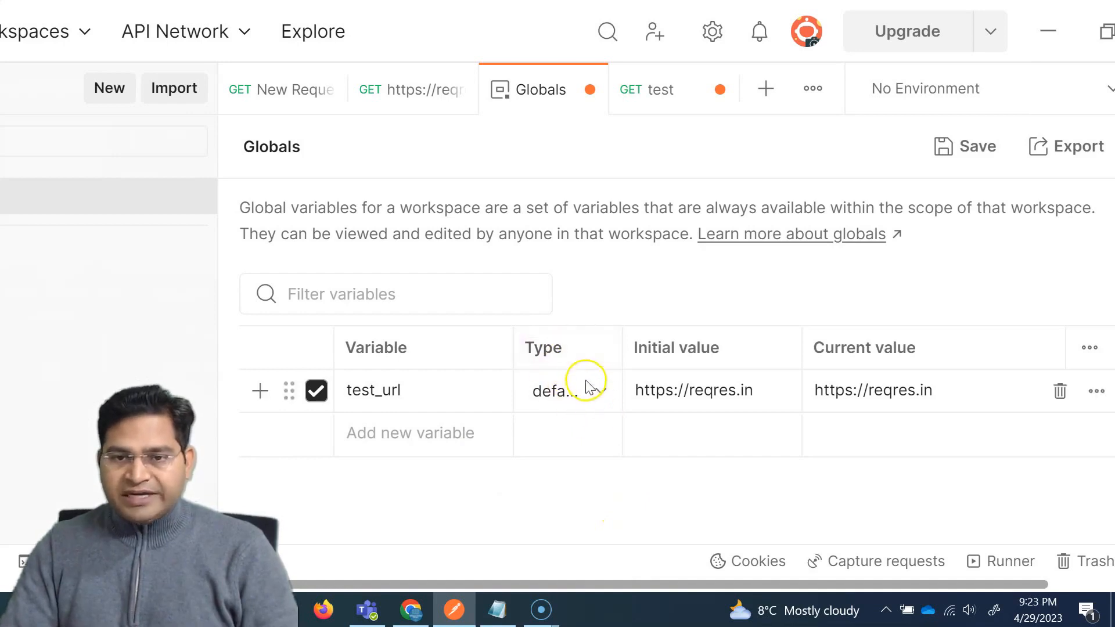
# Step: Set the type of the global variable test_url to secret
pyautogui.click(601, 393)
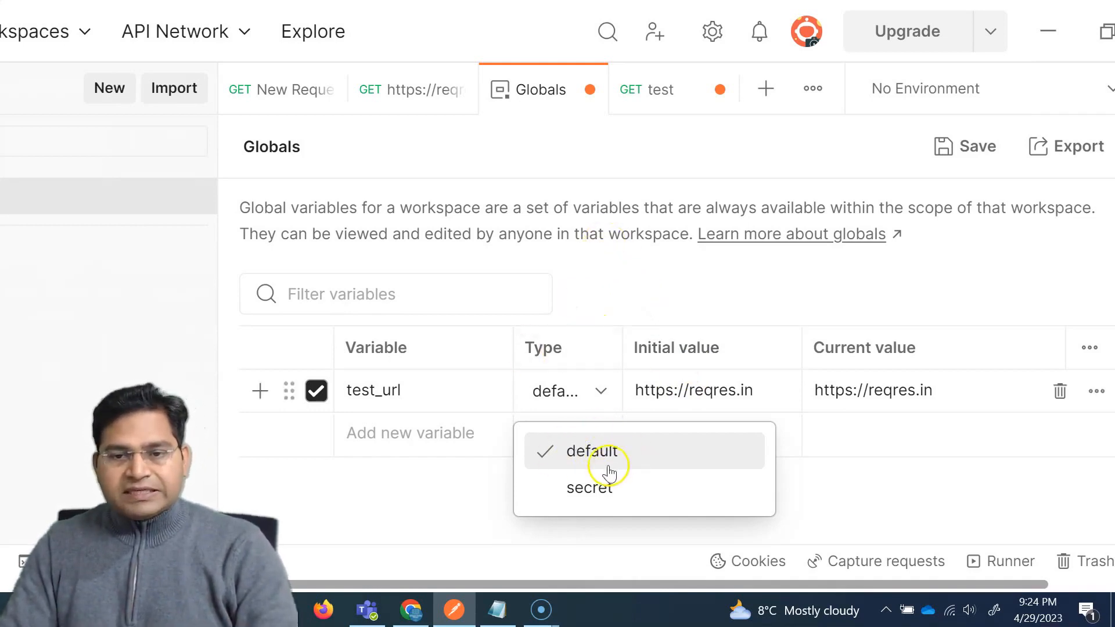
pyautogui.click(616, 498)
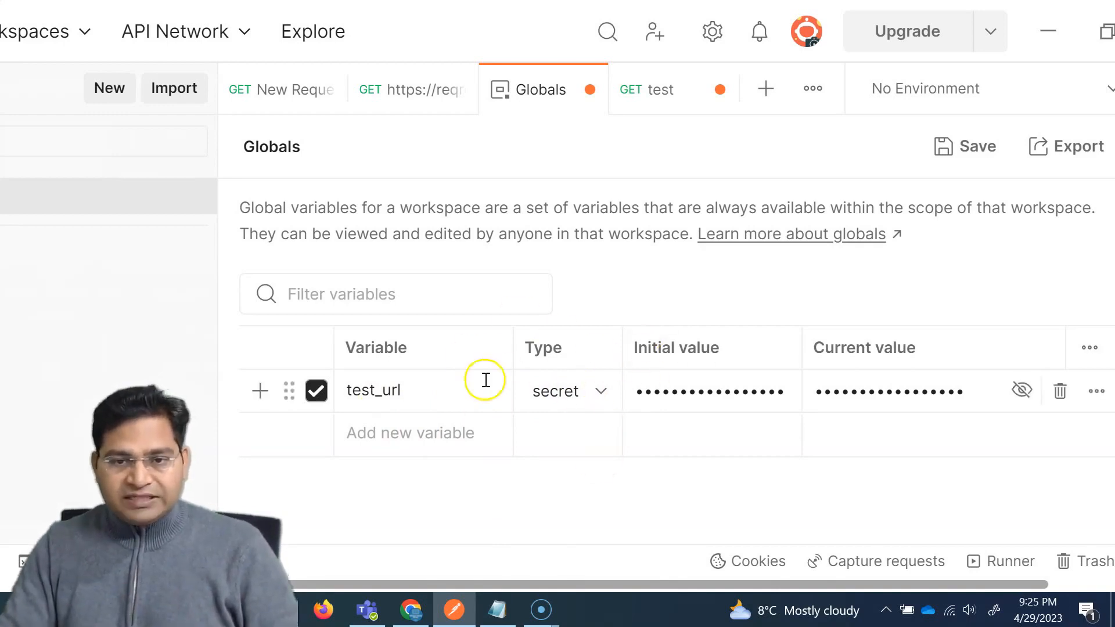
pyautogui.click(423, 440)
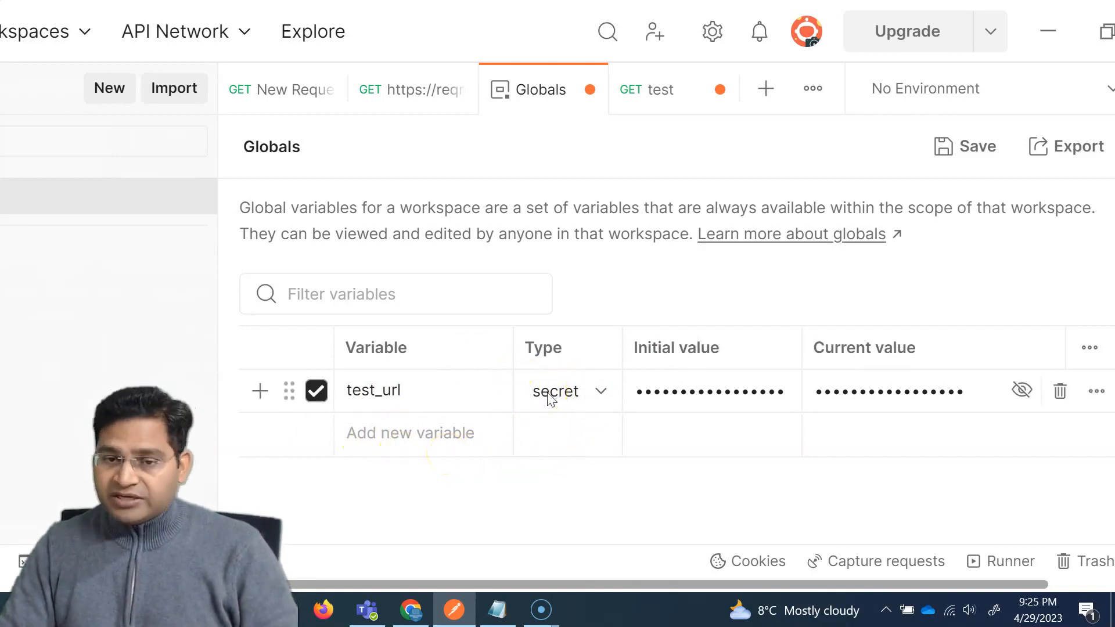
pyautogui.click(567, 440)
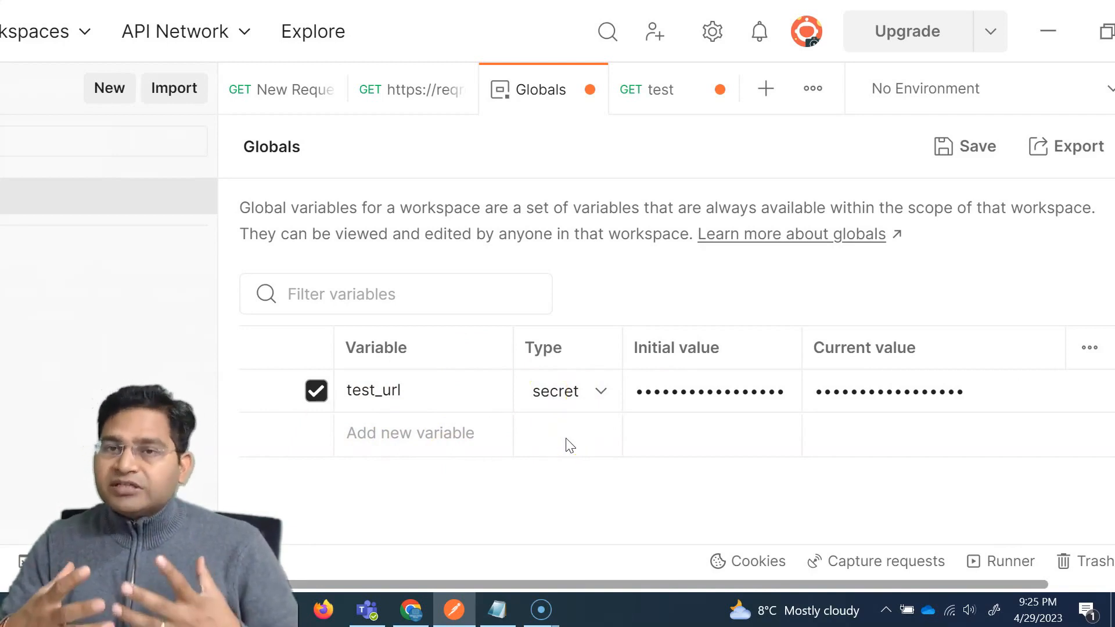
pyautogui.click(564, 437)
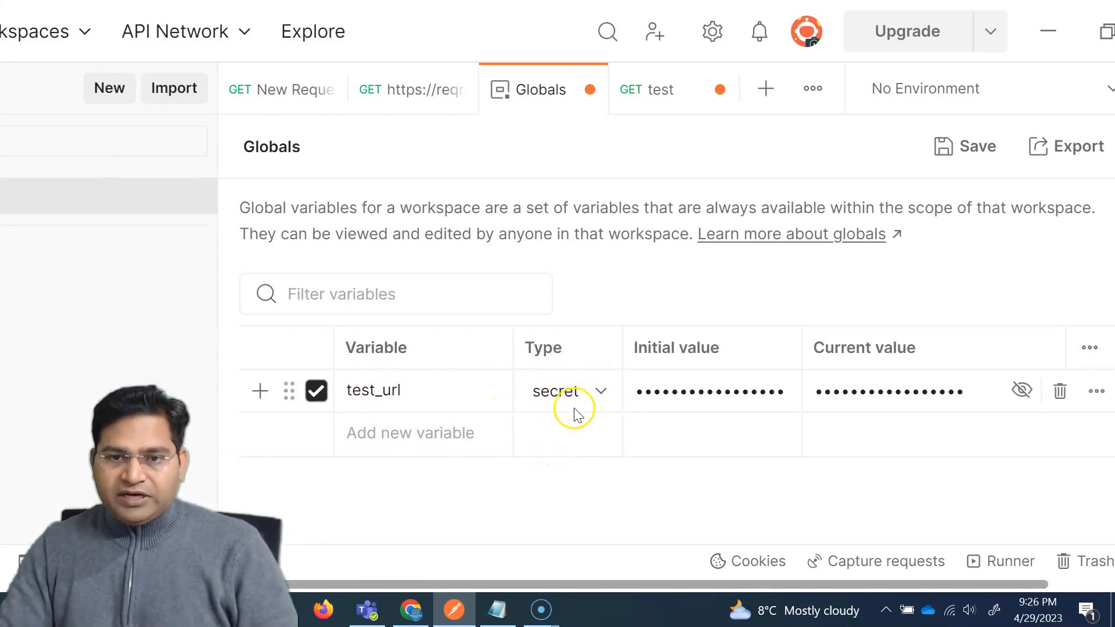
# Step: Change the type of the global variable test_url back to default and confirm the change
pyautogui.click(573, 392)
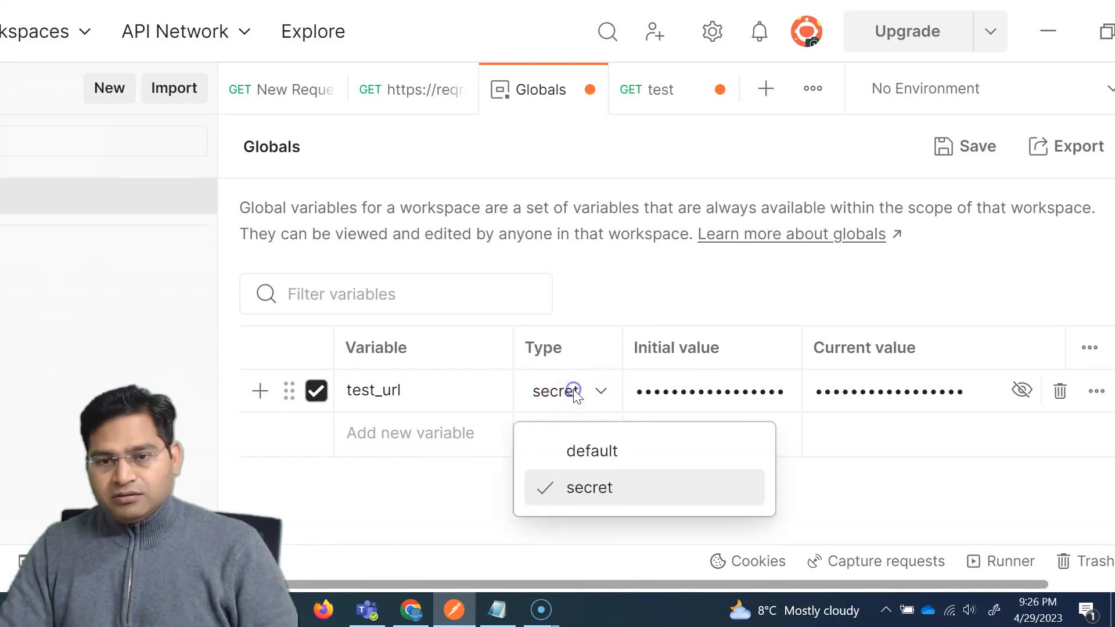
pyautogui.click(593, 451)
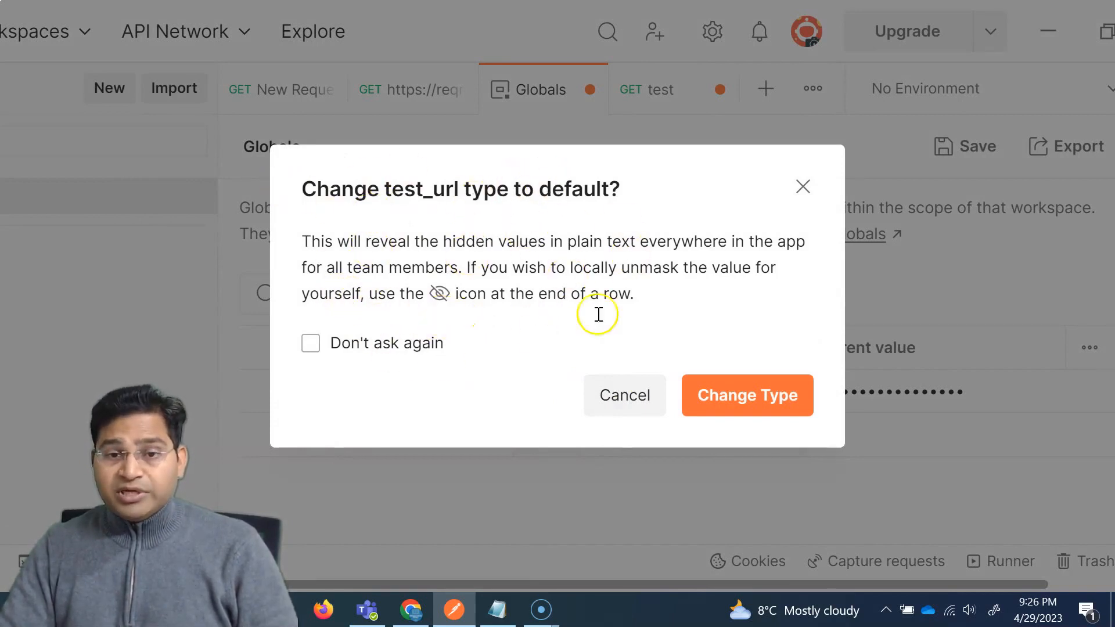
pyautogui.click(741, 398)
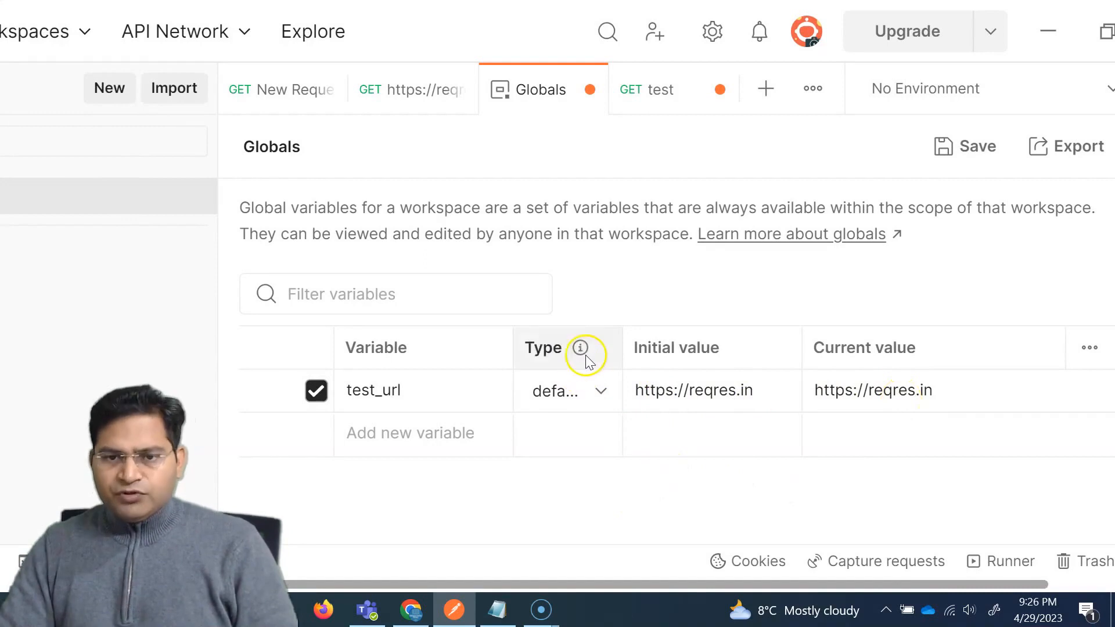
# Step: Read the explanation of the variable types and review the type options available for test_url
pyautogui.moveTo(581, 350)
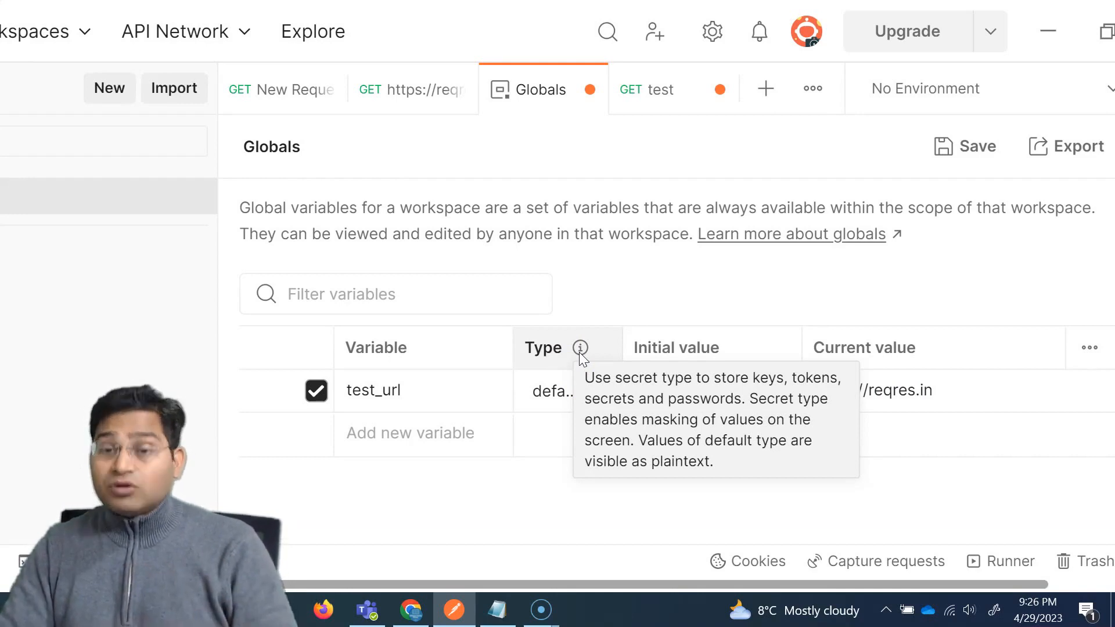
pyautogui.click(581, 349)
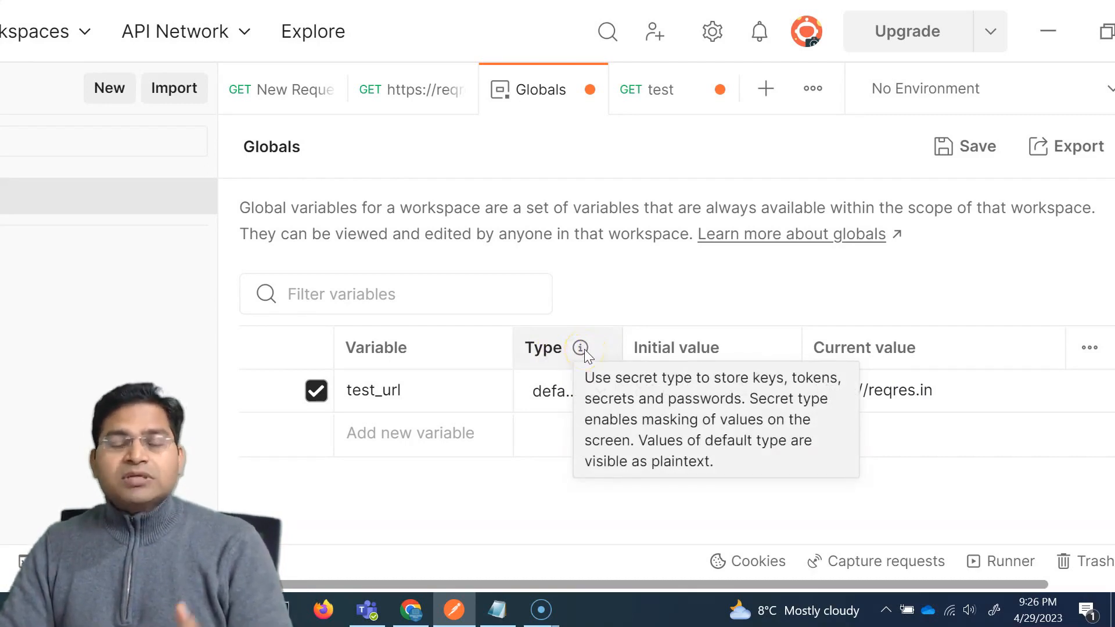
pyautogui.click(579, 352)
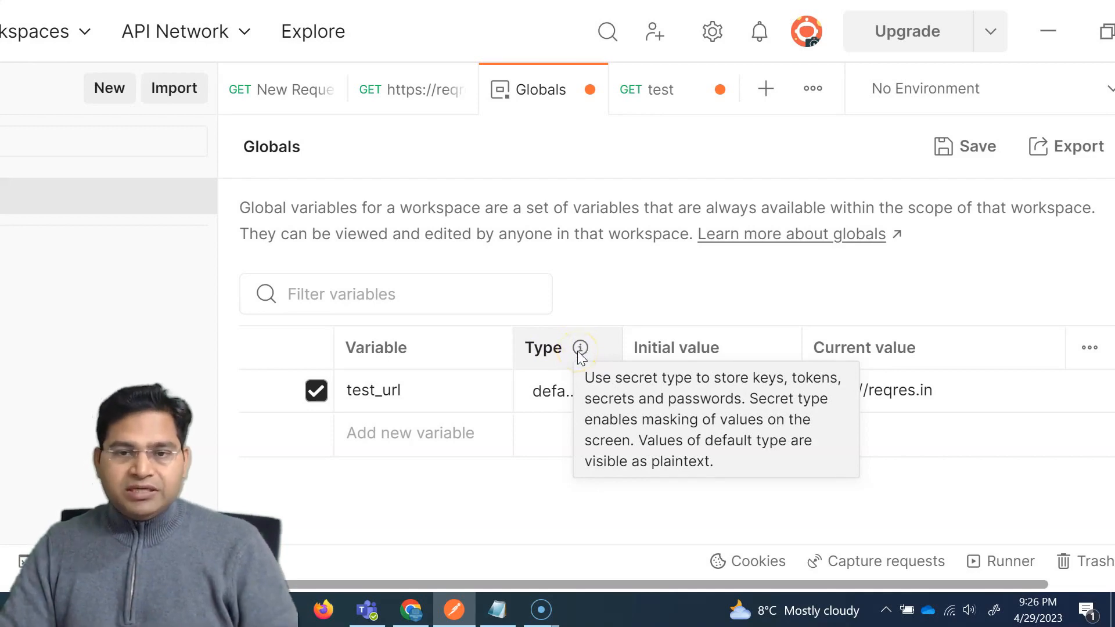
pyautogui.click(572, 399)
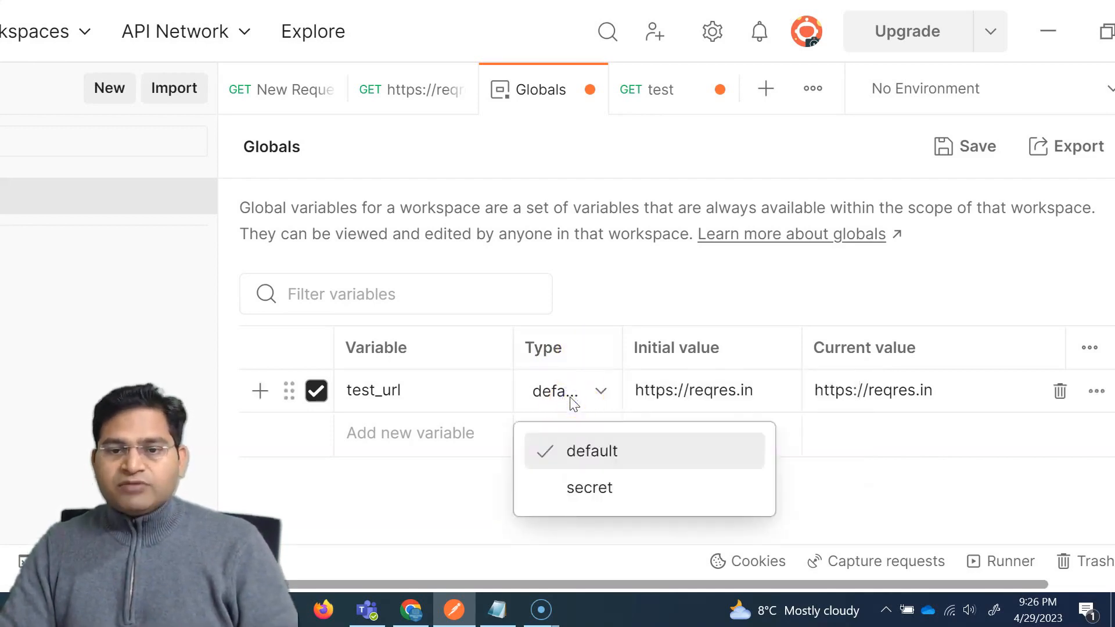
pyautogui.click(571, 396)
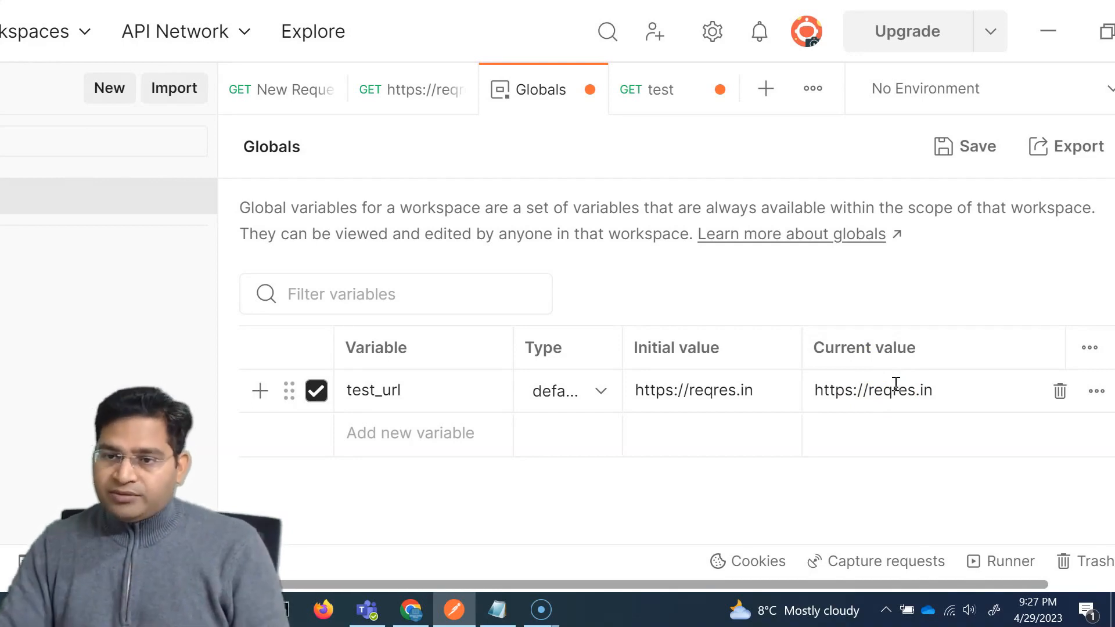
pyautogui.click(868, 391)
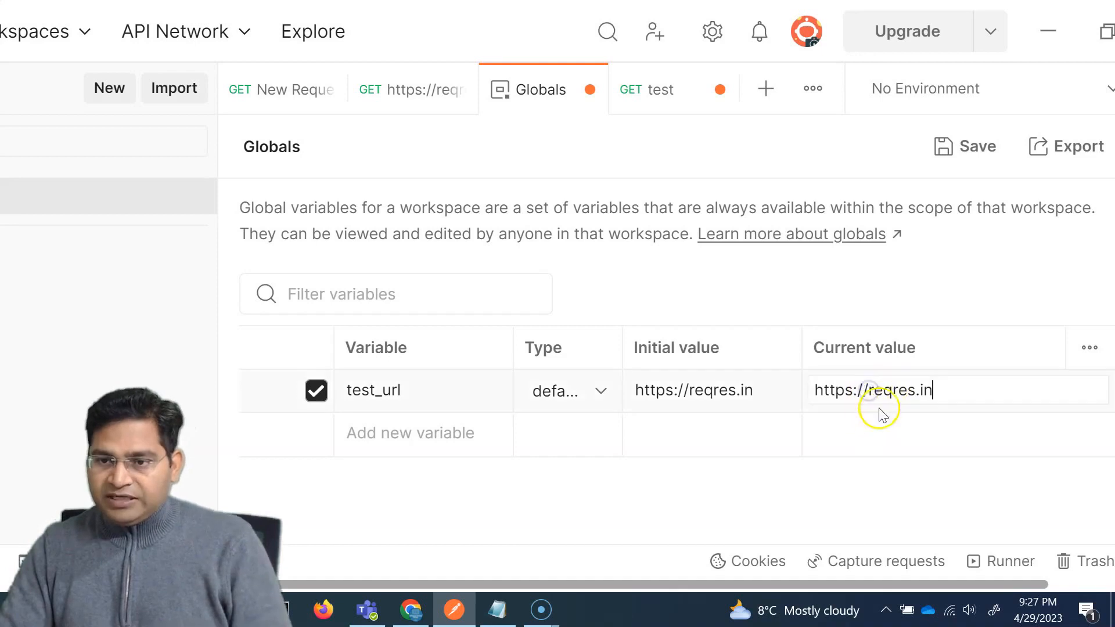
pyautogui.click(691, 392)
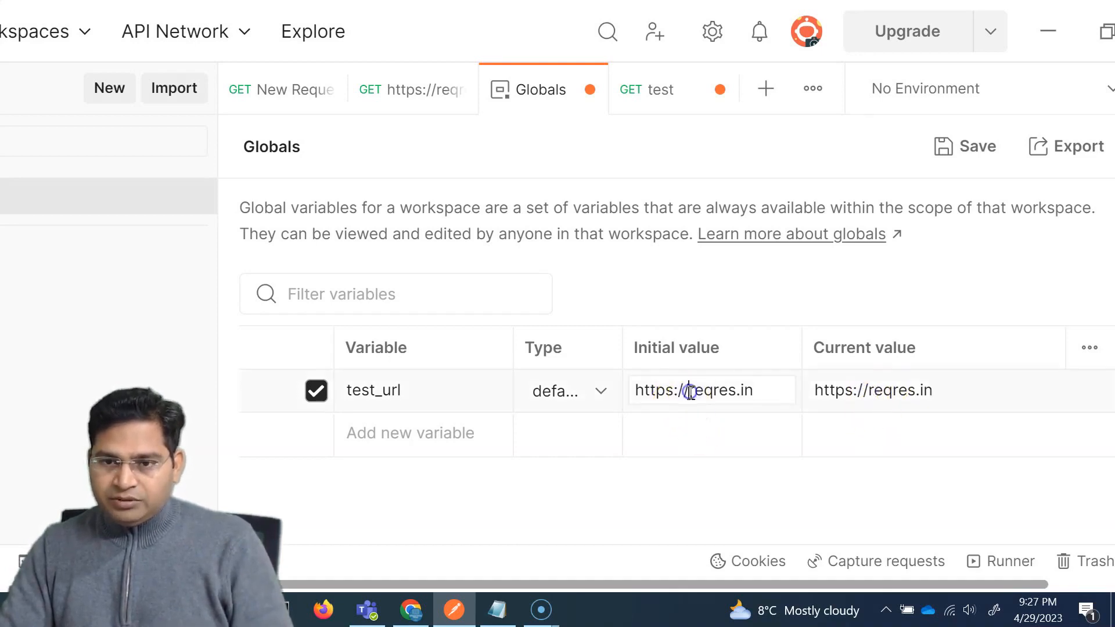
pyautogui.write('sit.')
pyautogui.click(714, 437)
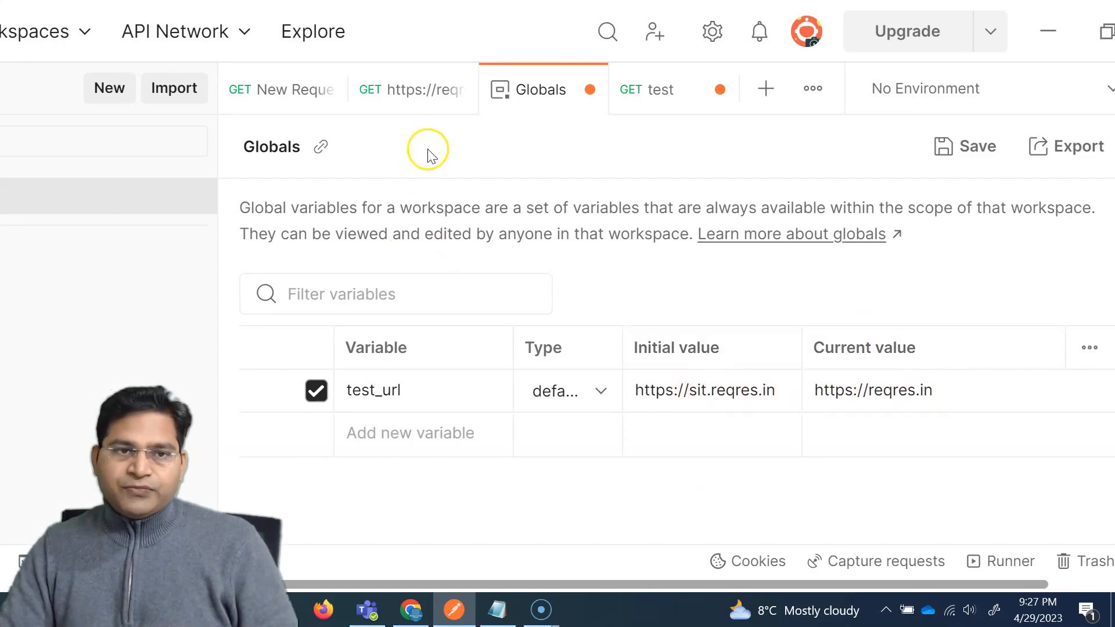
pyautogui.moveTo(349, 584); pyautogui.dragTo(137, 584)
pyautogui.click(93, 183)
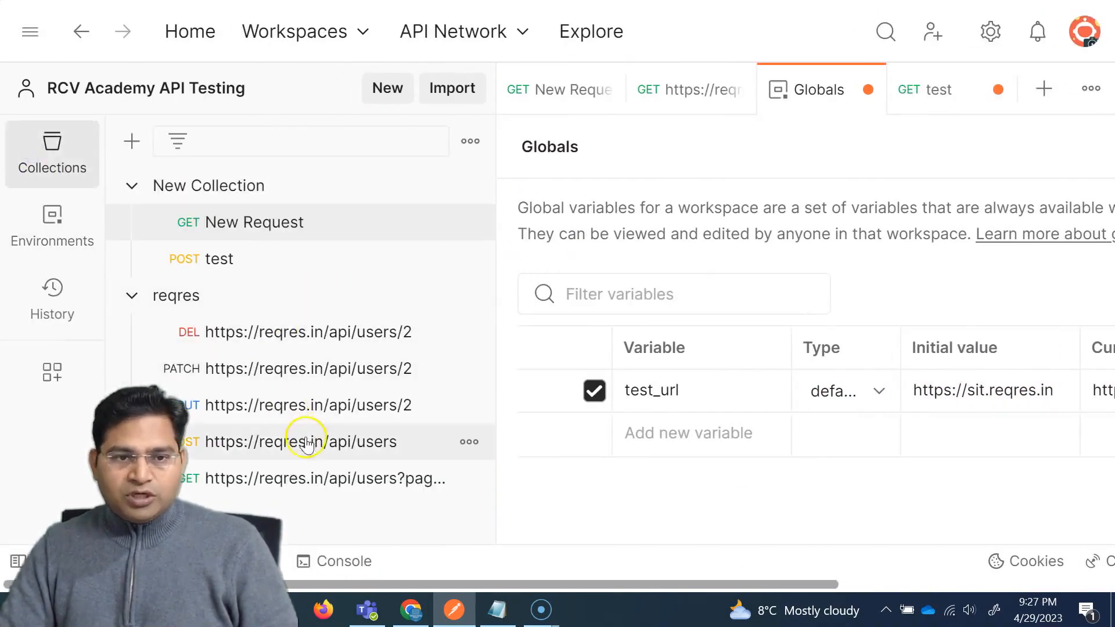
pyautogui.click(279, 490)
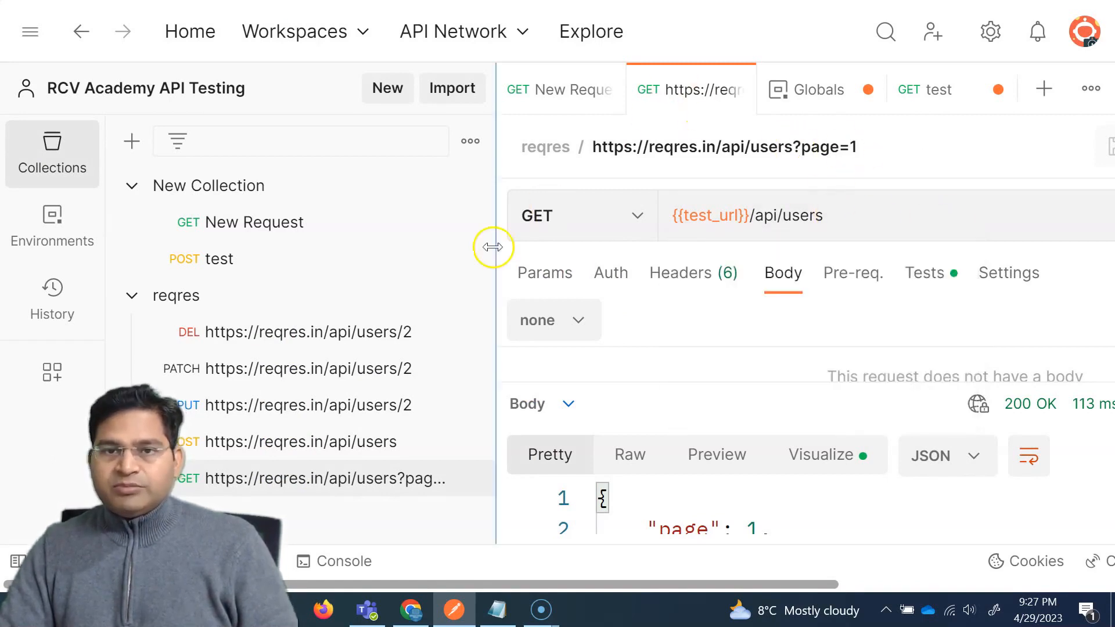
pyautogui.moveTo(694, 215)
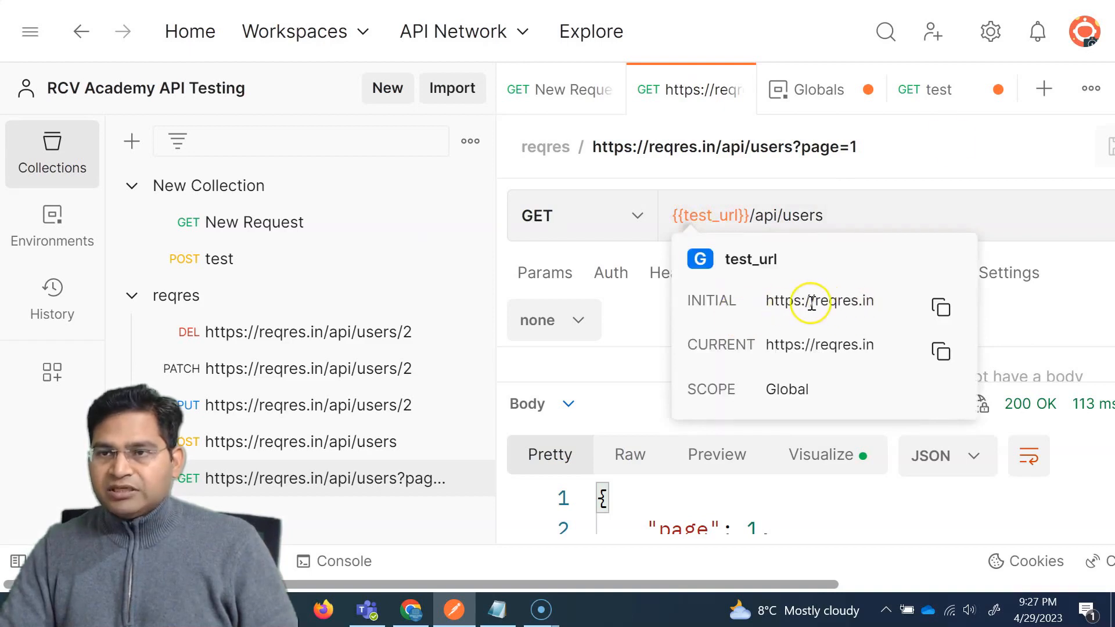
# Step: Return to the global variables and save the edited test_url variable
pyautogui.click(822, 101)
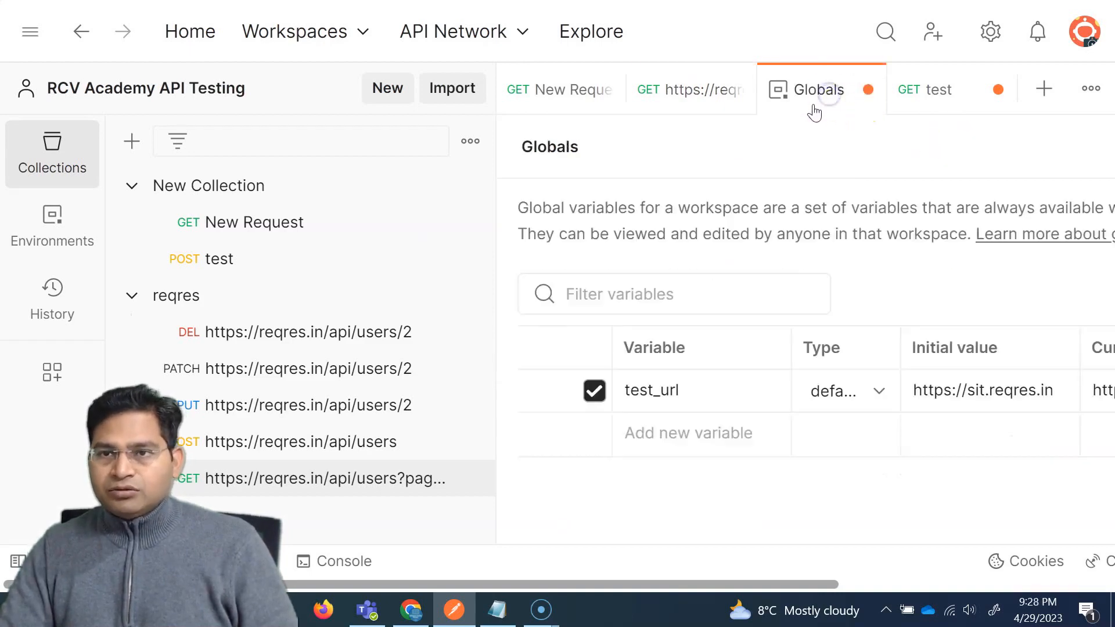
pyautogui.moveTo(667, 584); pyautogui.dragTo(848, 584)
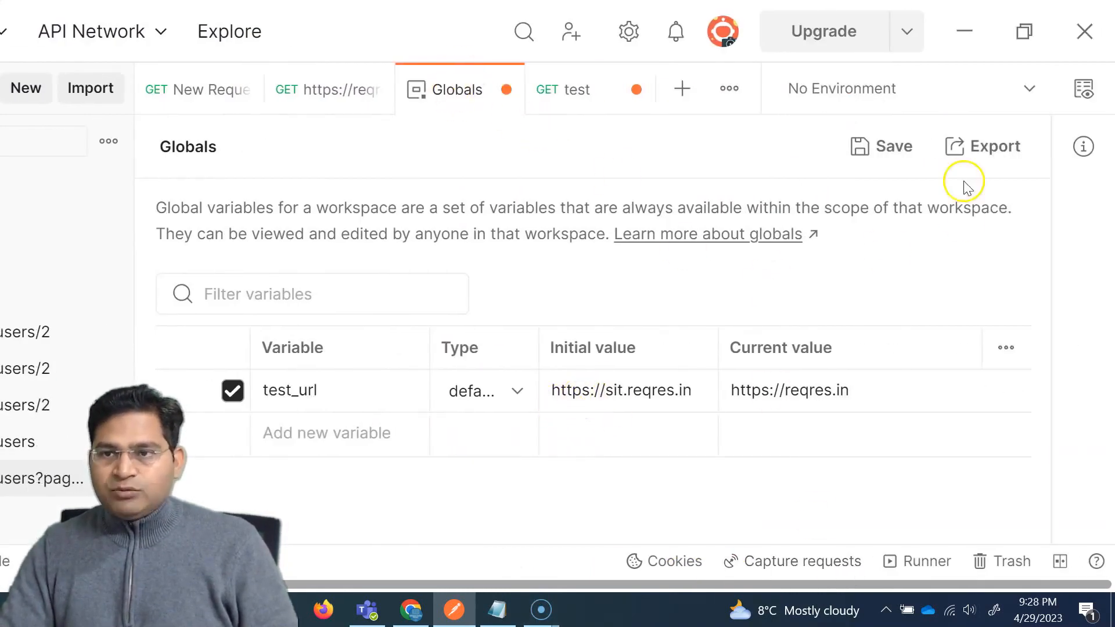
pyautogui.click(887, 151)
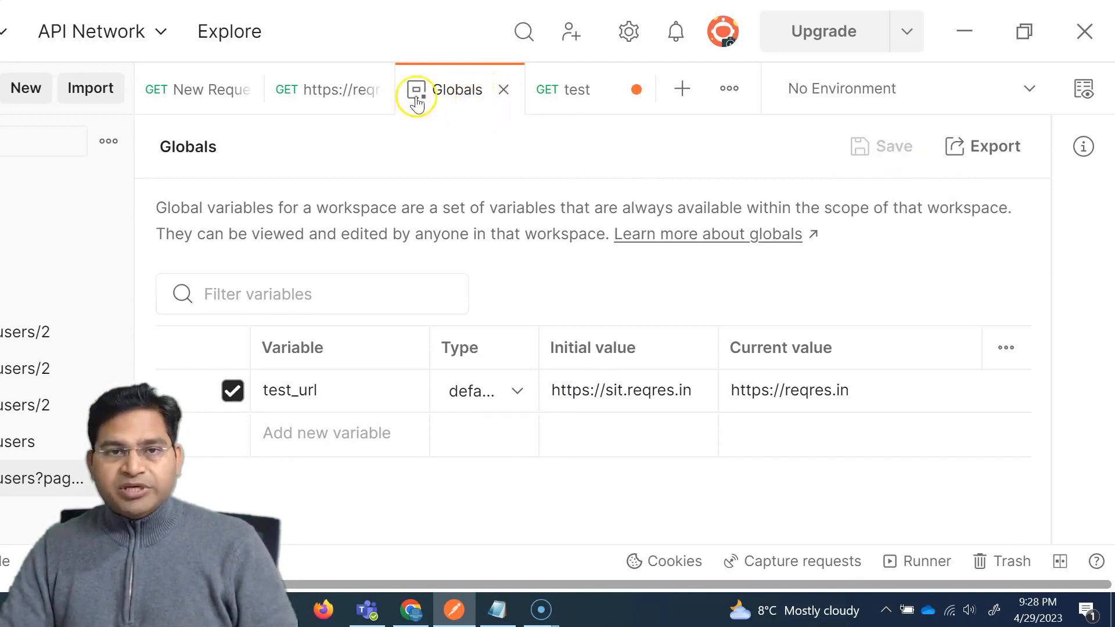
# Step: Go back to the GET {{test_url}}/api/users request and send it
pyautogui.click(306, 92)
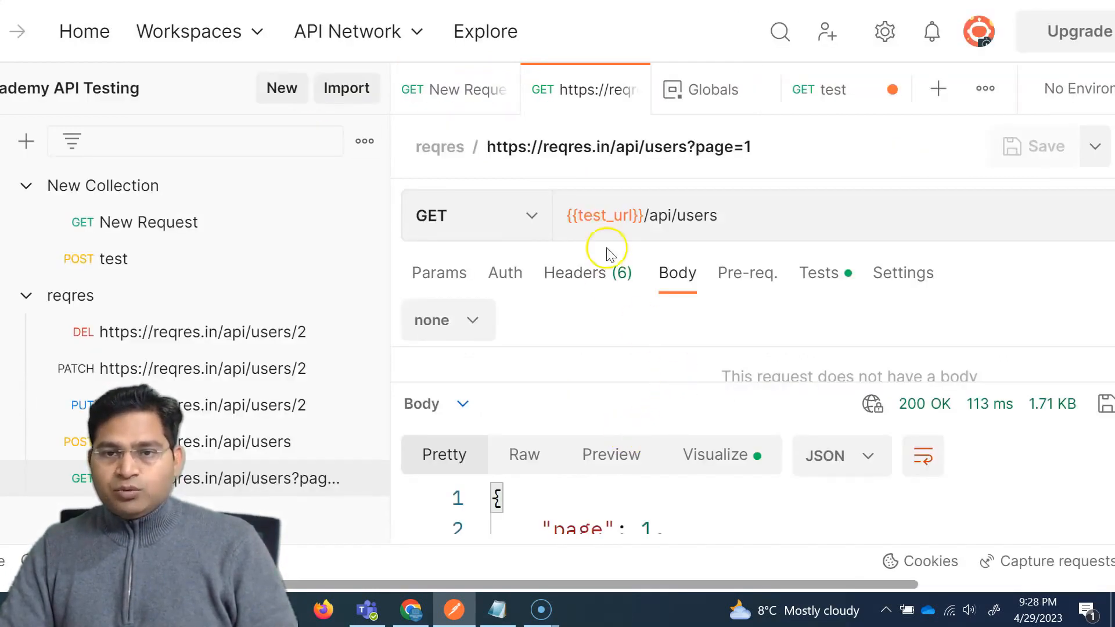
pyautogui.moveTo(609, 216)
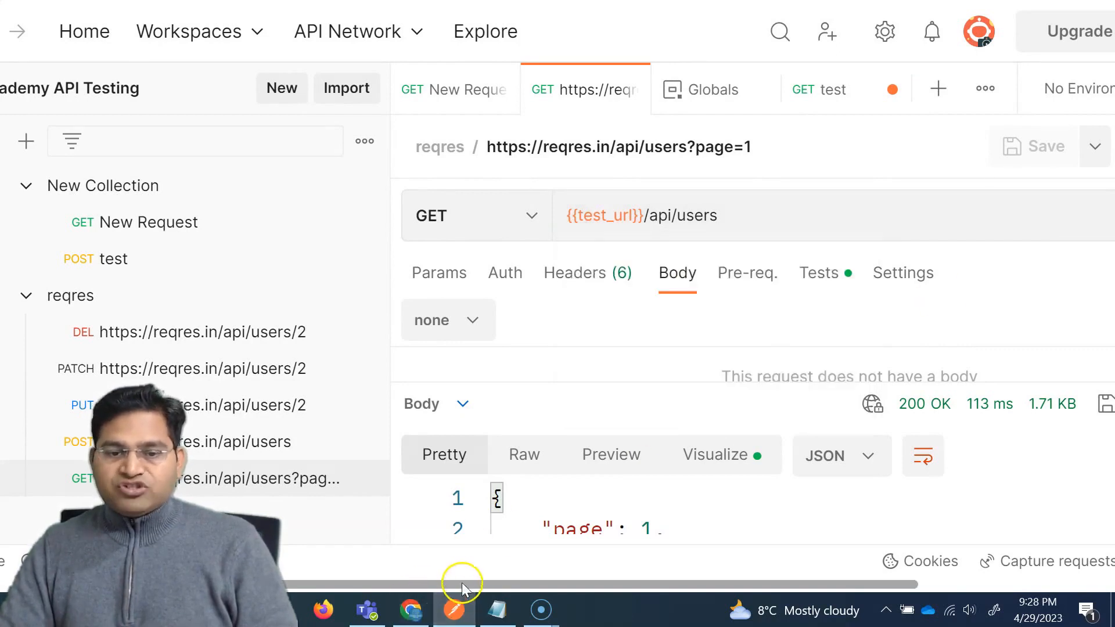
pyautogui.moveTo(462, 586); pyautogui.dragTo(604, 584)
pyautogui.click(946, 220)
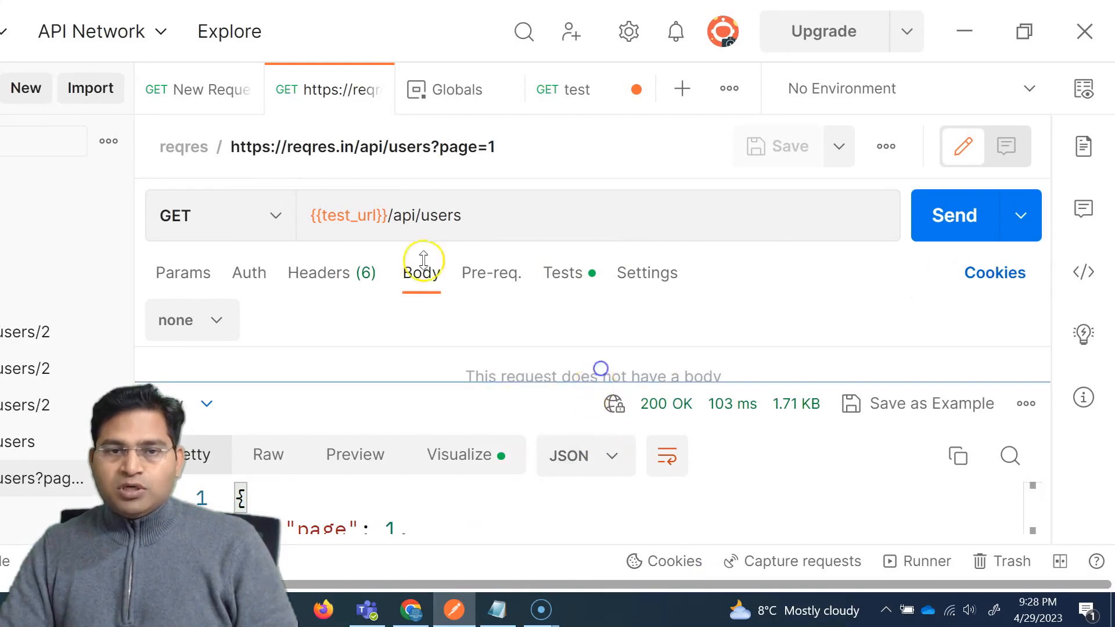
# Step: Examine the initial value, current value and scope of test_url in the request URL
pyautogui.moveTo(343, 213)
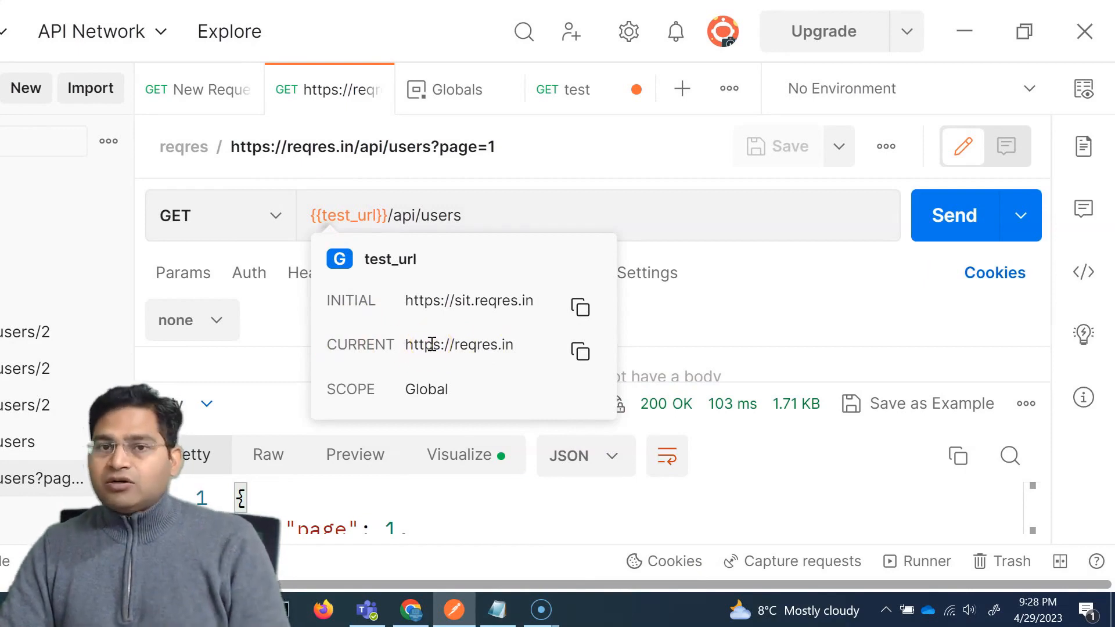
pyautogui.moveTo(506, 584); pyautogui.dragTo(346, 575)
pyautogui.moveTo(535, 213)
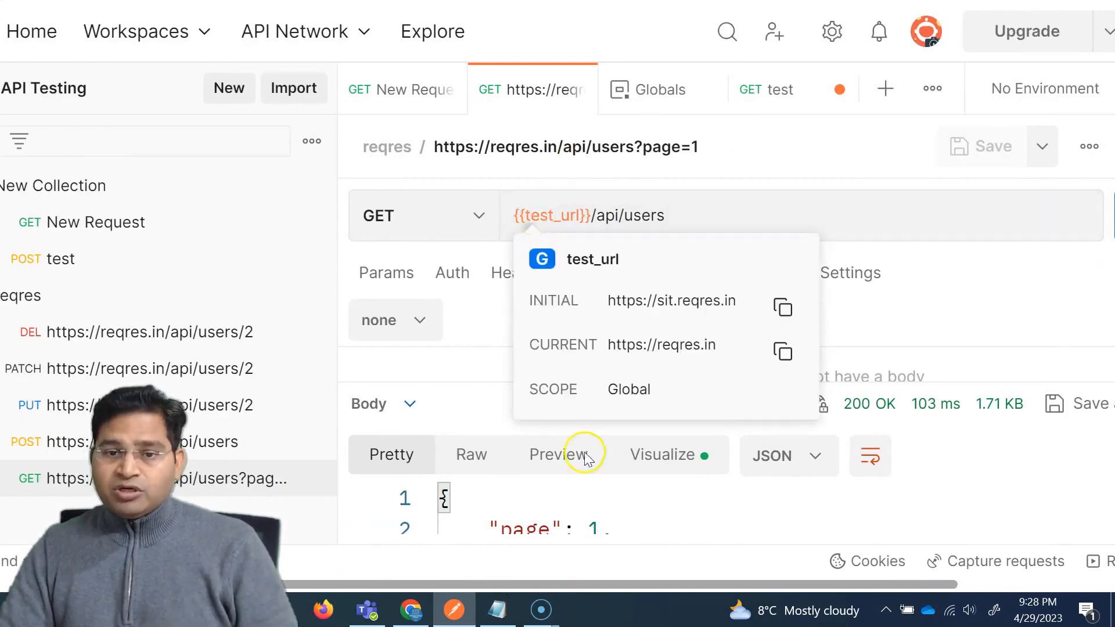
pyautogui.moveTo(585, 585); pyautogui.dragTo(507, 575)
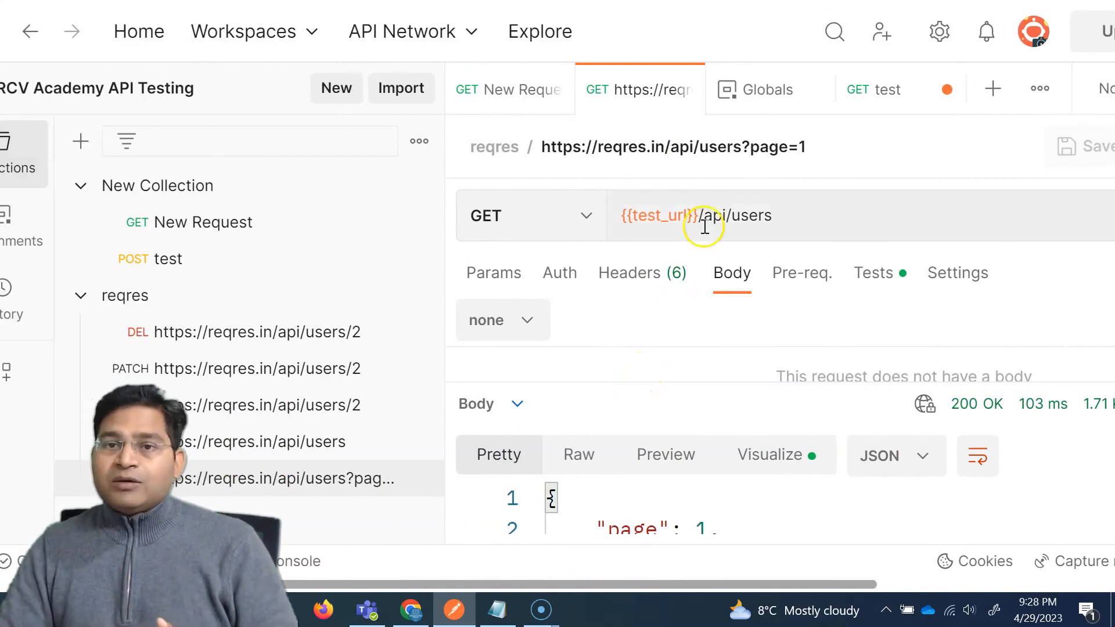
pyautogui.moveTo(660, 216)
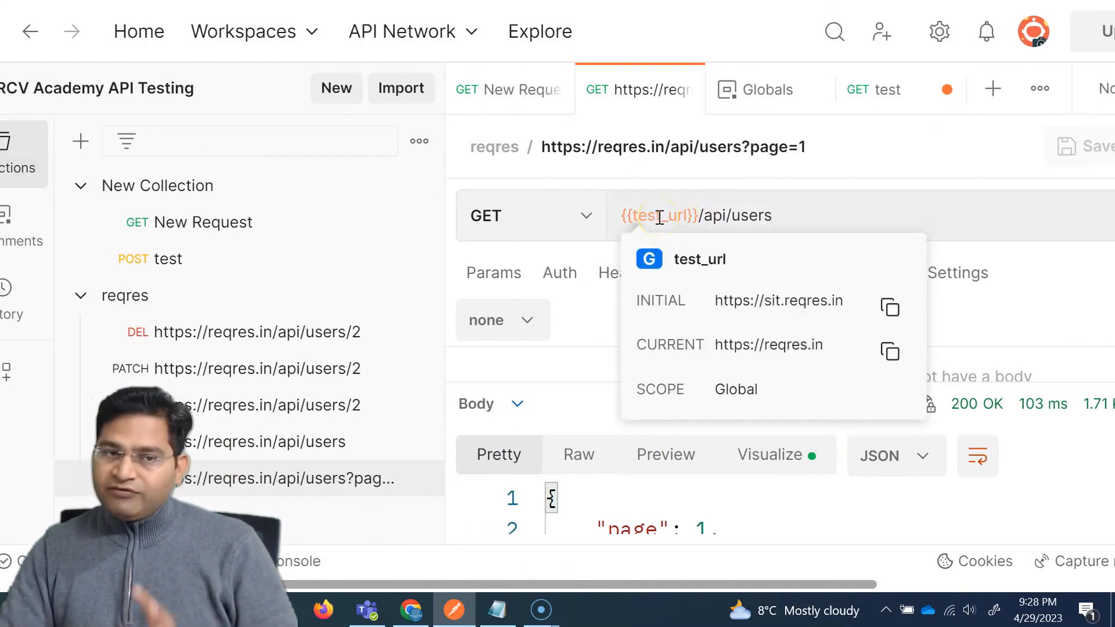
pyautogui.moveTo(460, 584); pyautogui.dragTo(350, 578)
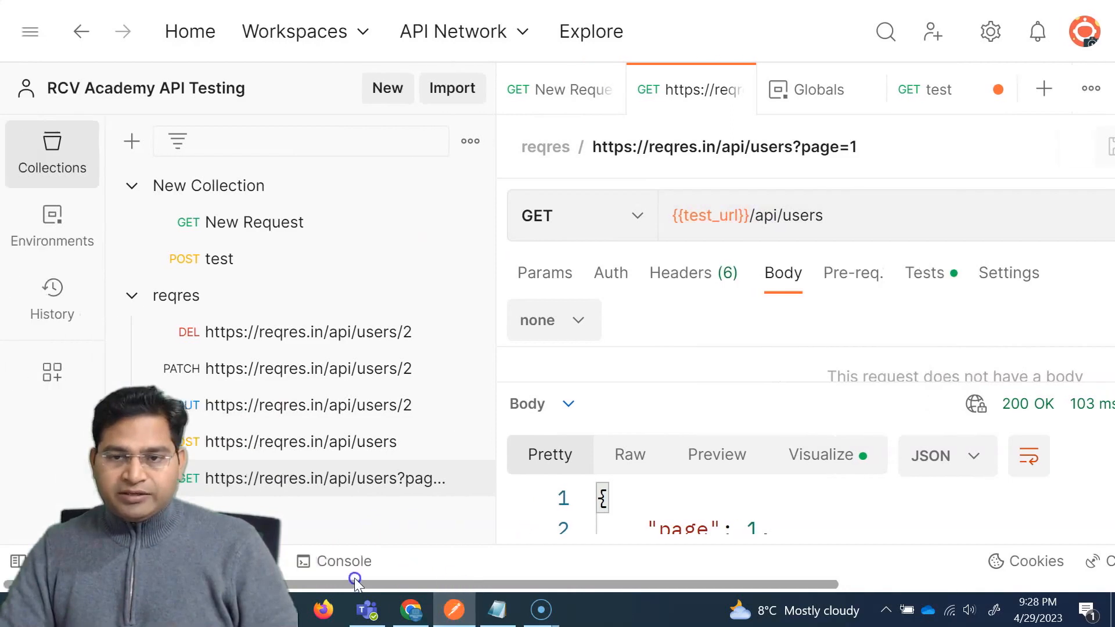
pyautogui.click(38, 234)
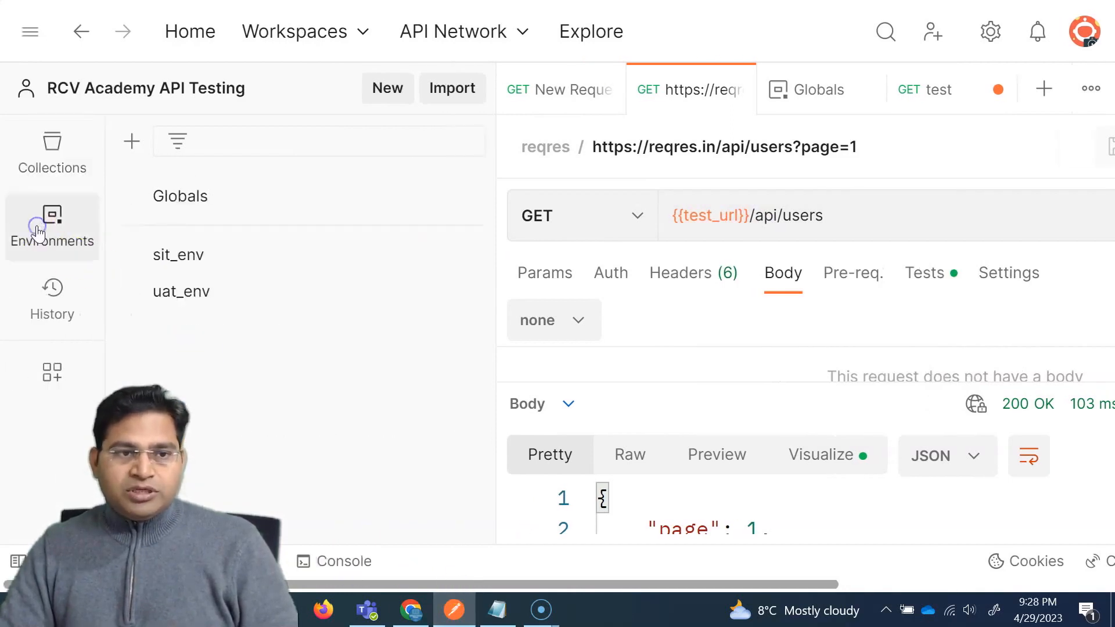
pyautogui.click(192, 192)
pyautogui.moveTo(636, 585); pyautogui.dragTo(906, 584)
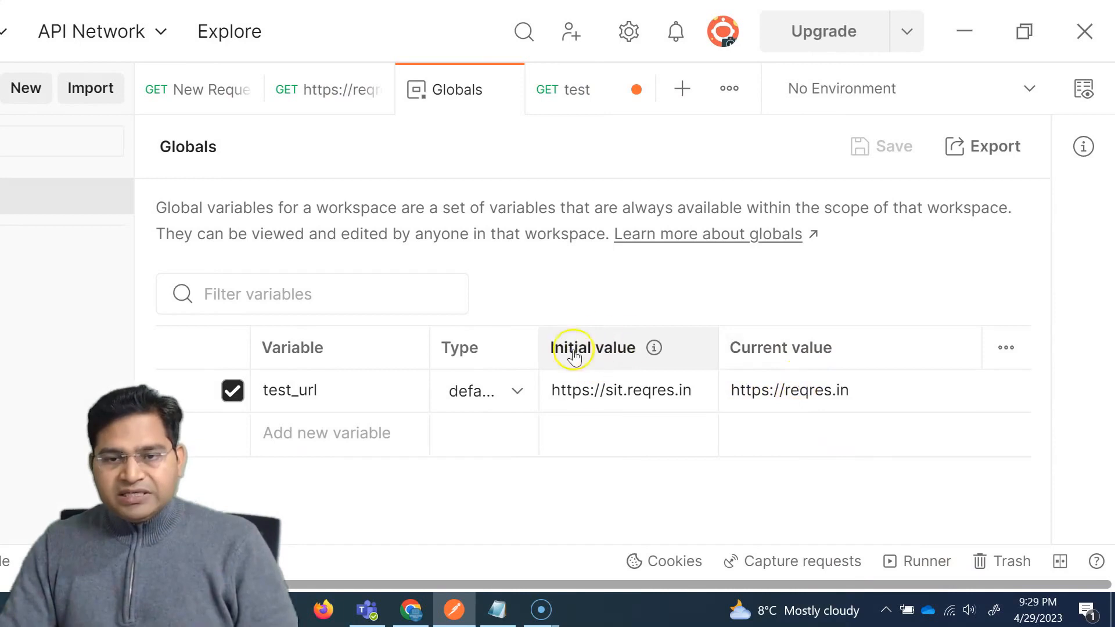
pyautogui.click(630, 395)
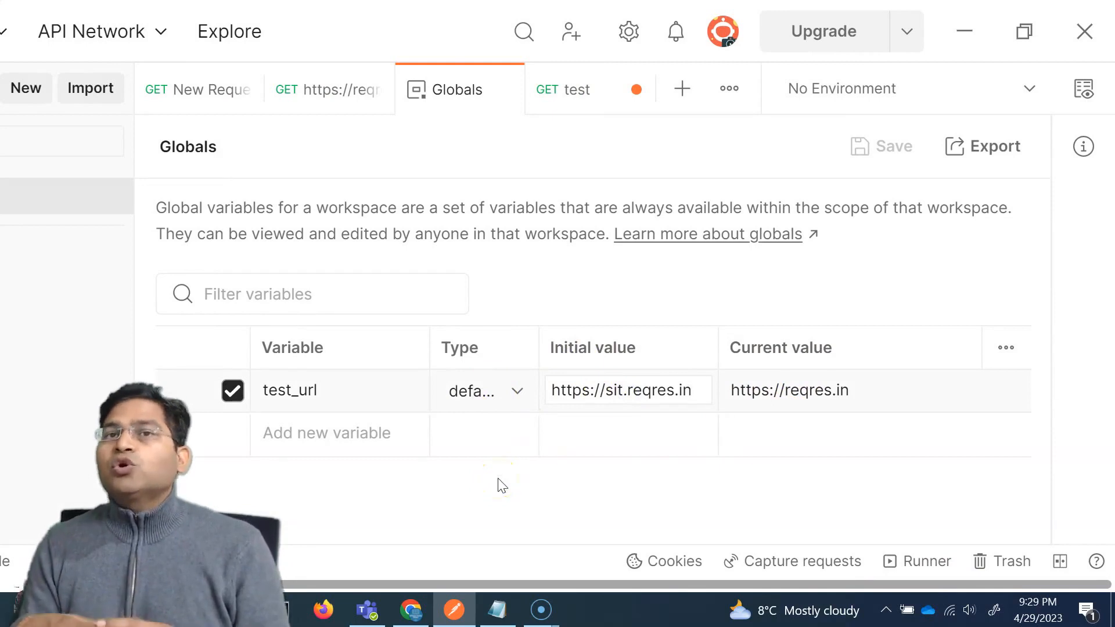
pyautogui.click(781, 391)
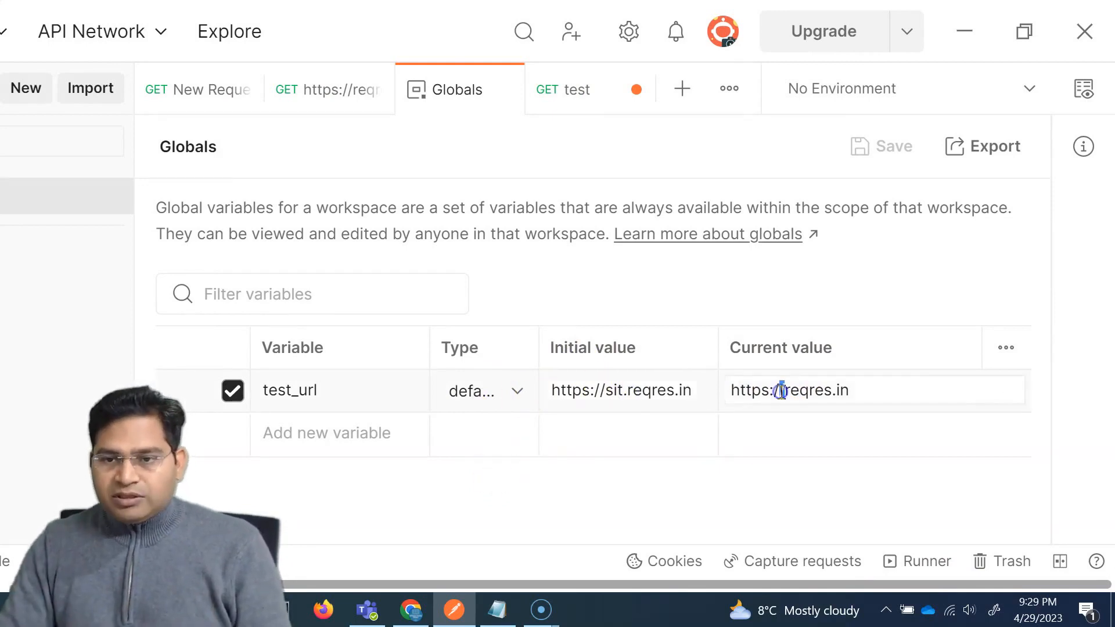
pyautogui.click(864, 392)
pyautogui.moveTo(864, 392); pyautogui.dragTo(718, 378)
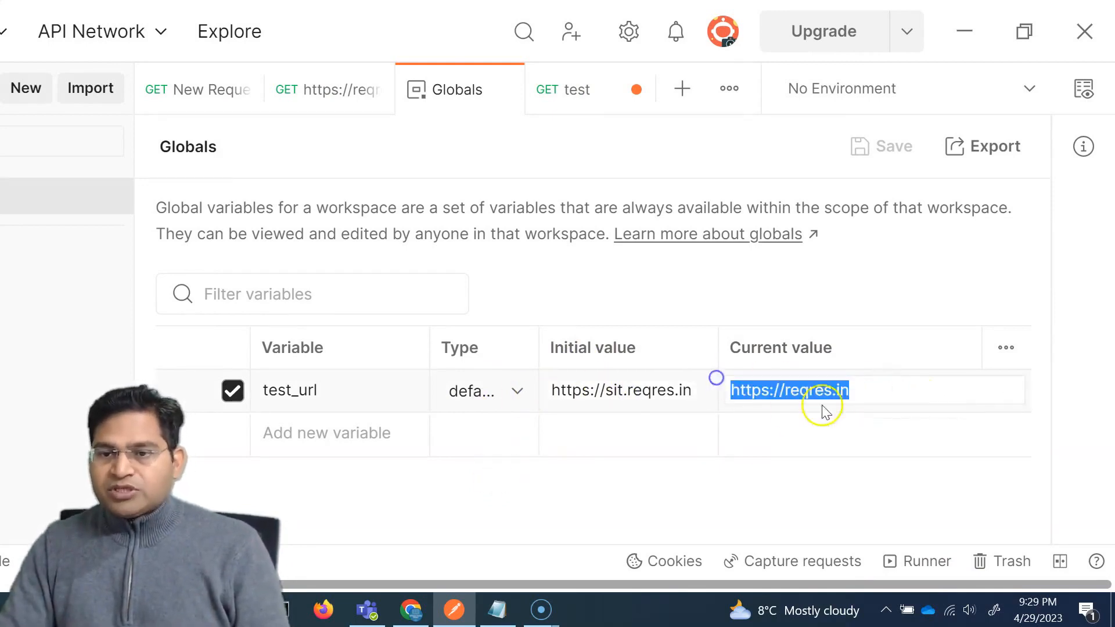
pyautogui.moveTo(852, 391); pyautogui.dragTo(720, 396)
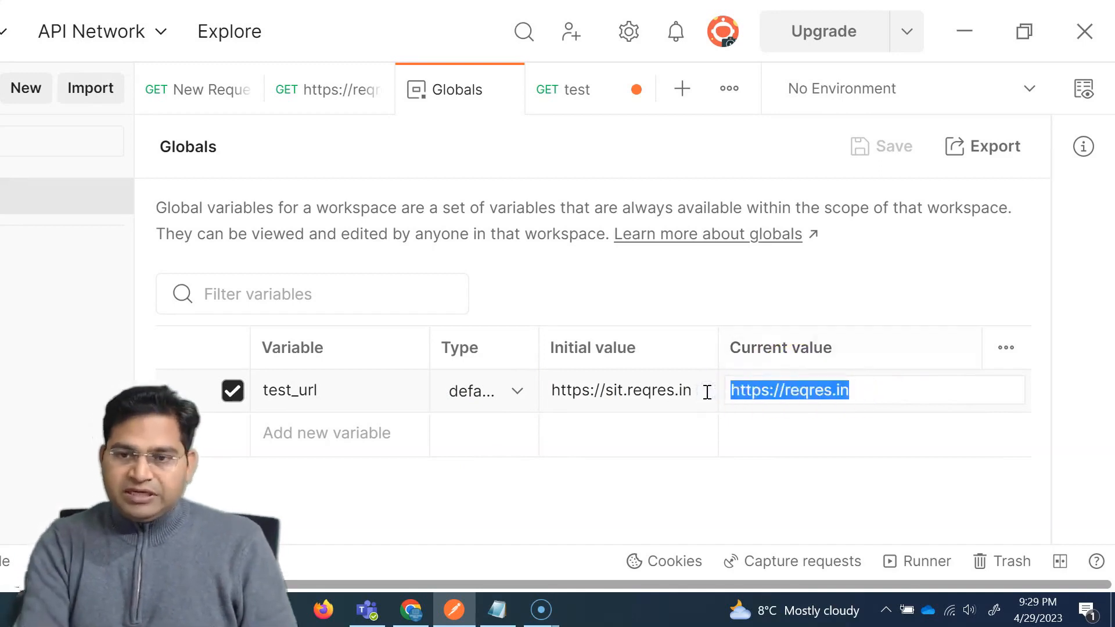
pyautogui.click(884, 396)
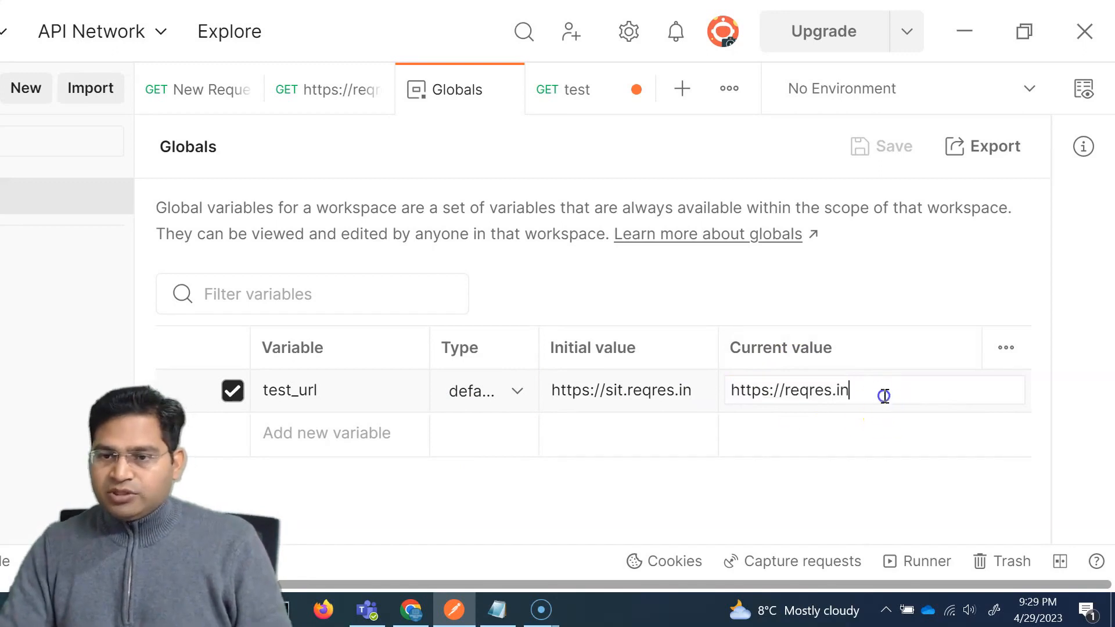
pyautogui.write('-hgsdf')
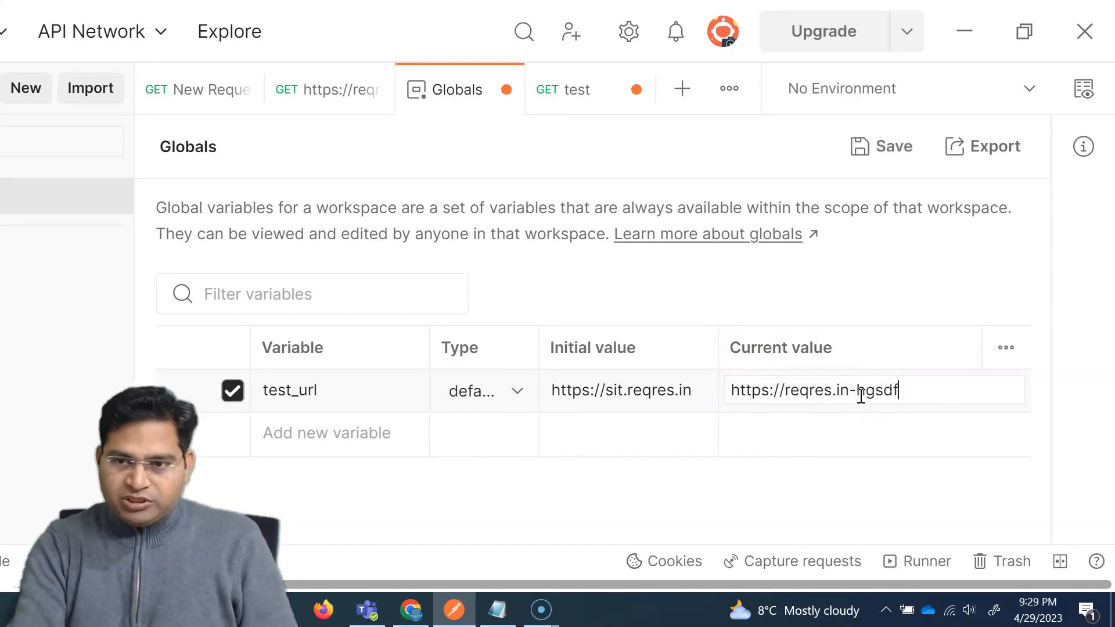
pyautogui.write('gg')
pyautogui.click(821, 429)
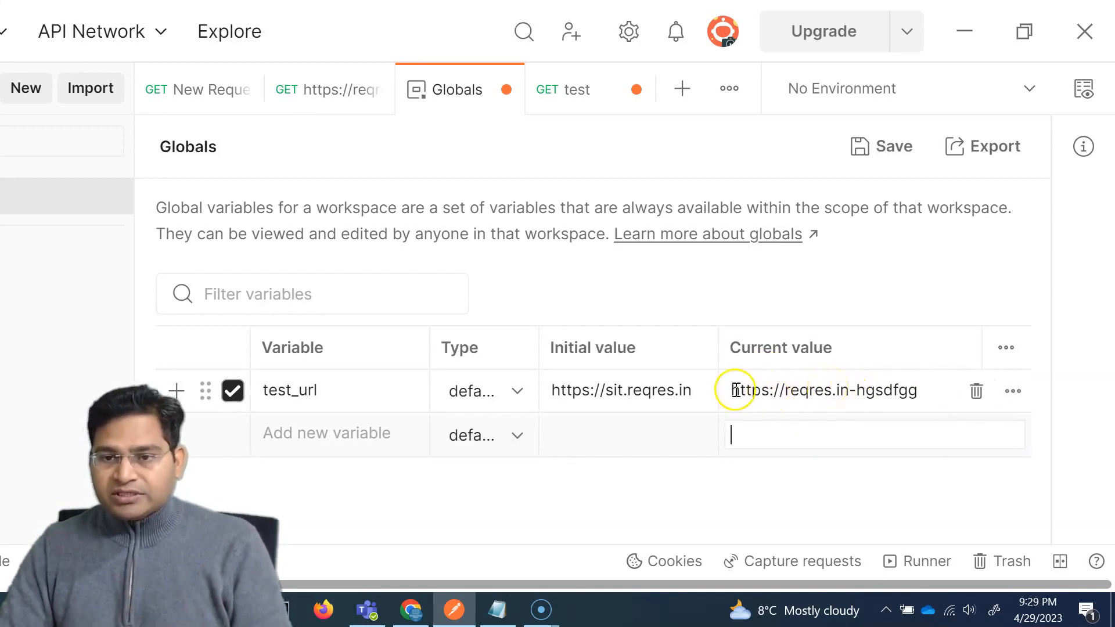
# Step: Set the initial value of test_url to "Put your password here" and save the global variables
pyautogui.click(868, 394)
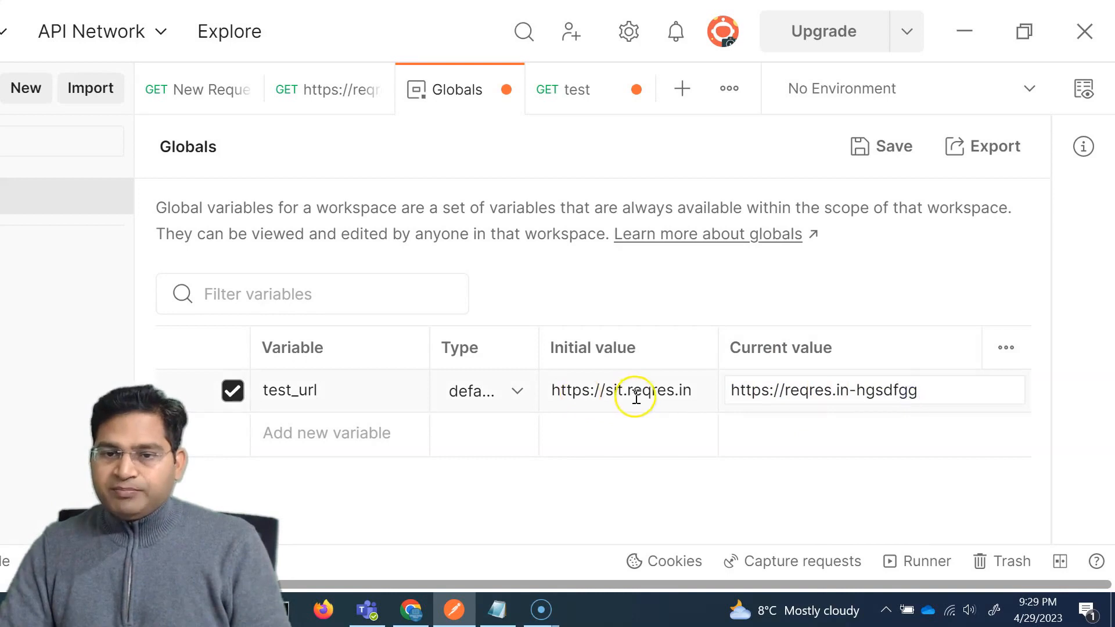
pyautogui.click(697, 395)
pyautogui.moveTo(697, 395); pyautogui.dragTo(552, 394)
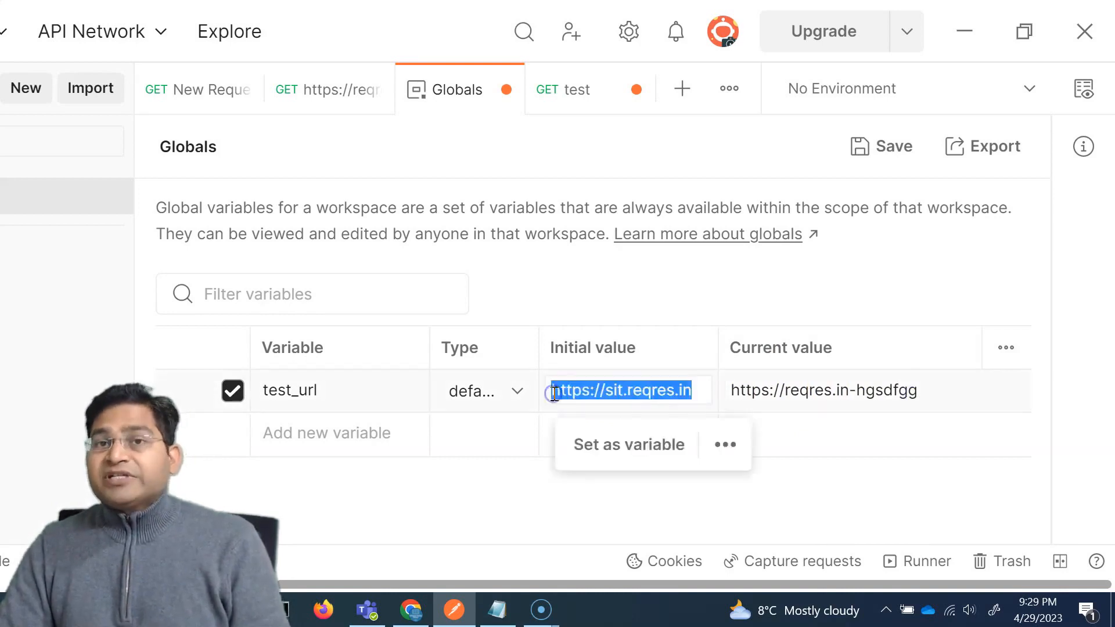
pyautogui.click(672, 391)
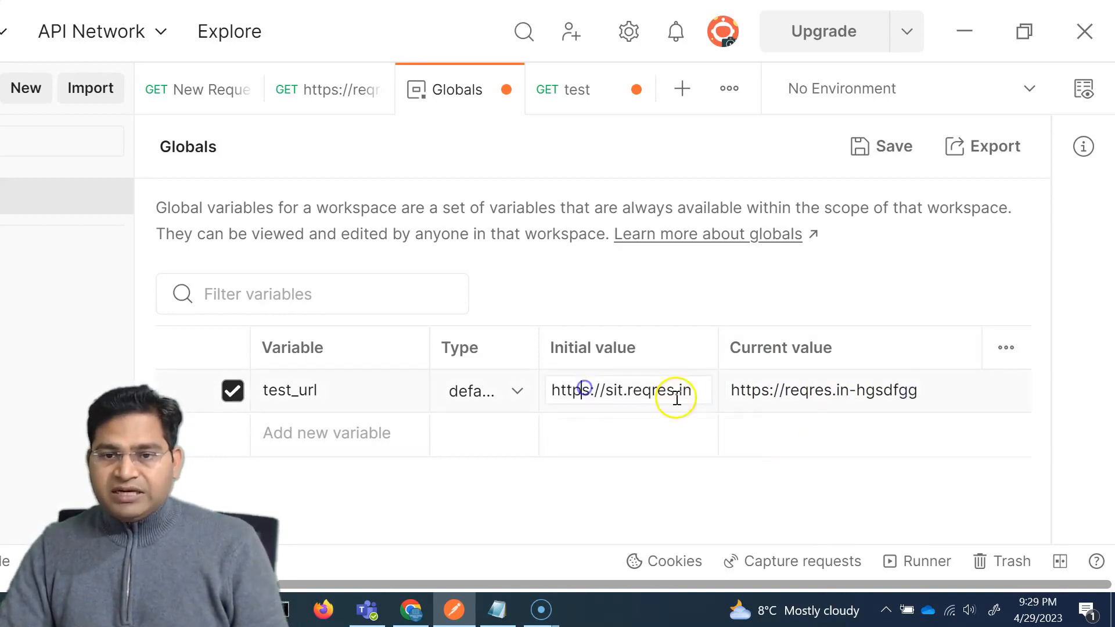
pyautogui.moveTo(697, 391); pyautogui.dragTo(530, 394)
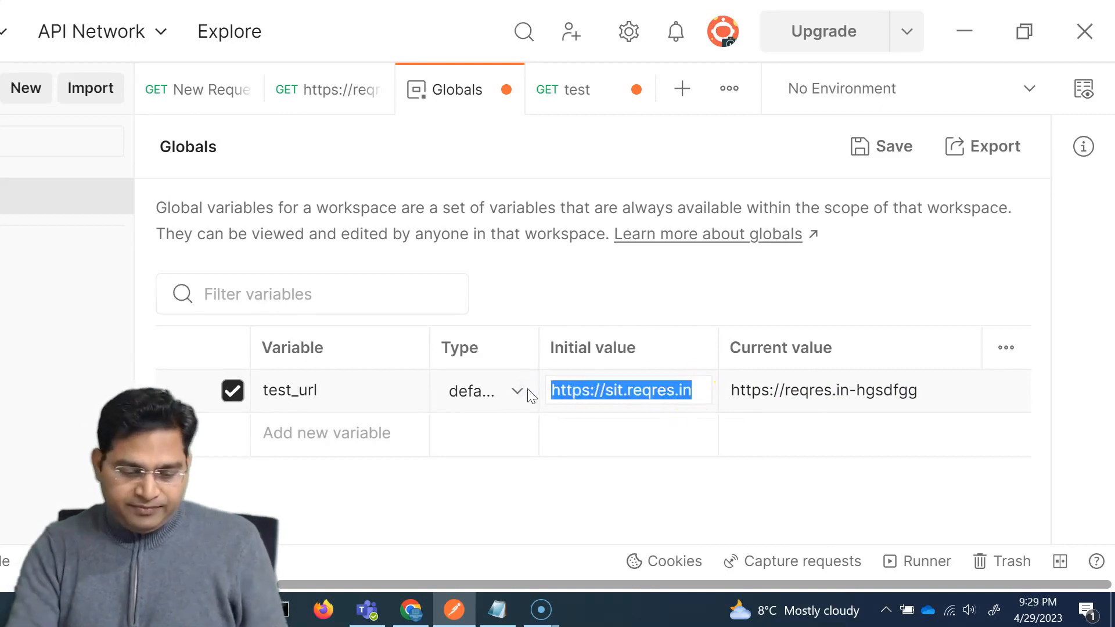
pyautogui.write('Put your')
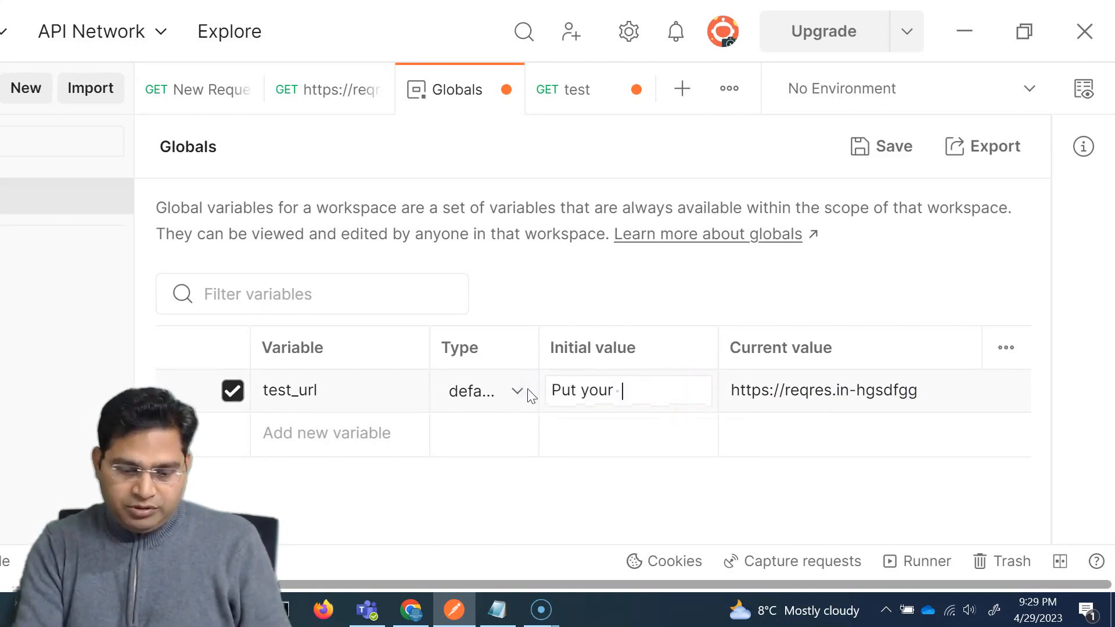
pyautogui.write(' password h')
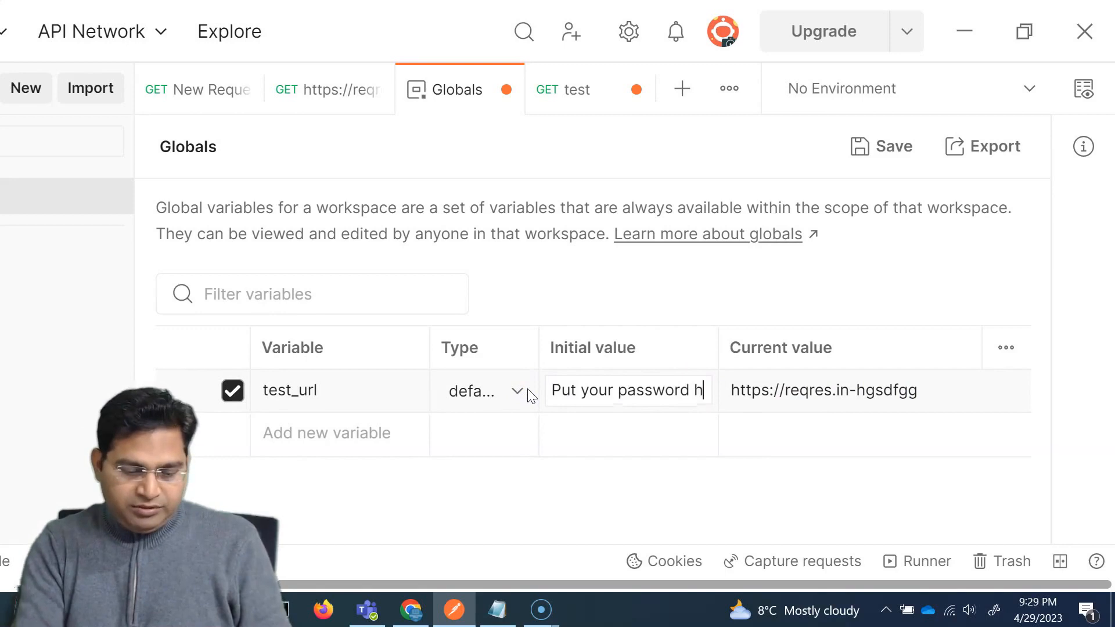
pyautogui.write('ere')
pyautogui.click(598, 466)
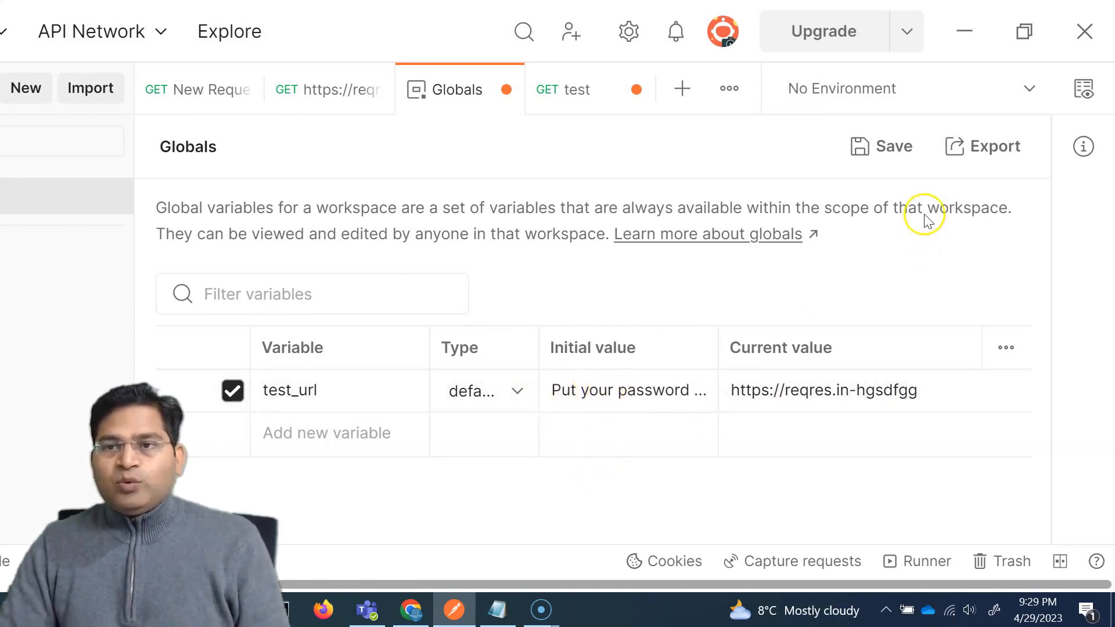
pyautogui.click(883, 163)
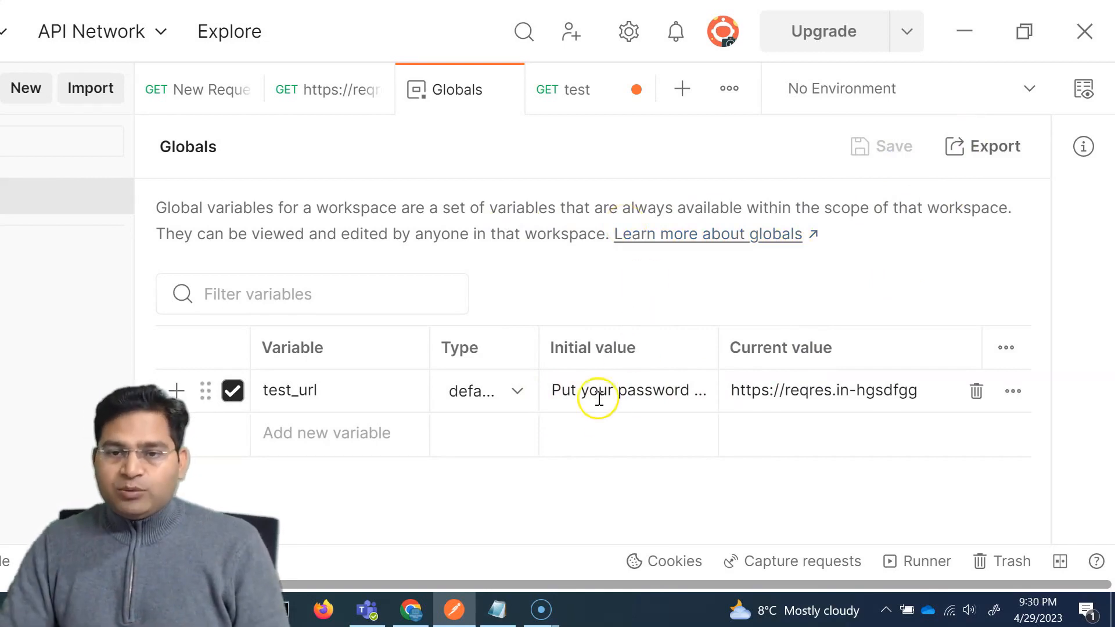
# Step: Read the explanations of the initial and current value columns and compare both values of test_url
pyautogui.click(554, 390)
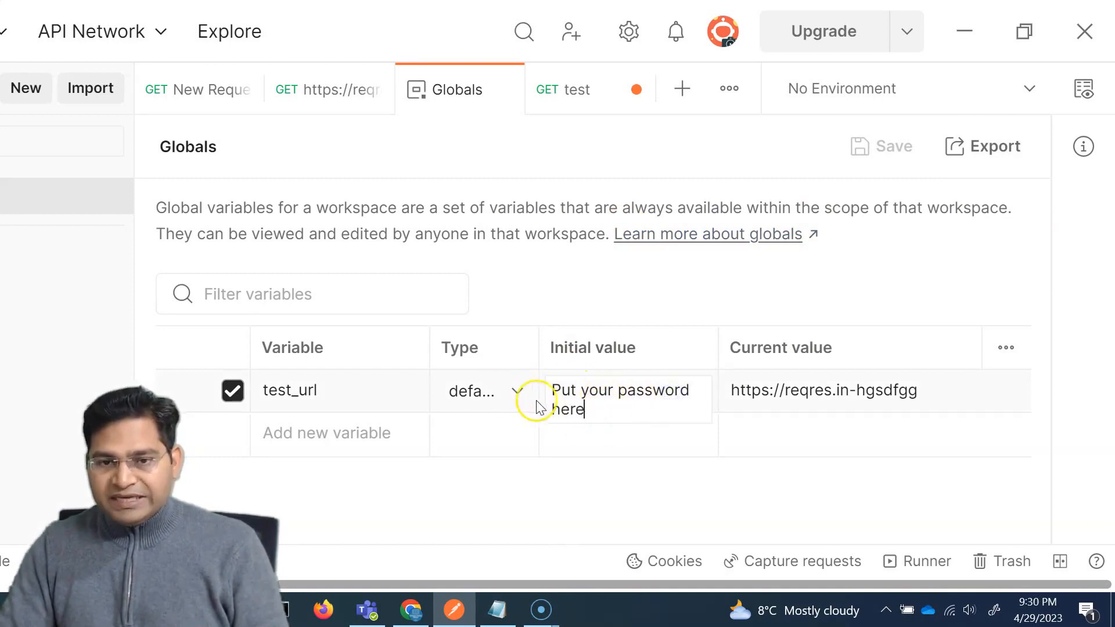
pyautogui.click(626, 472)
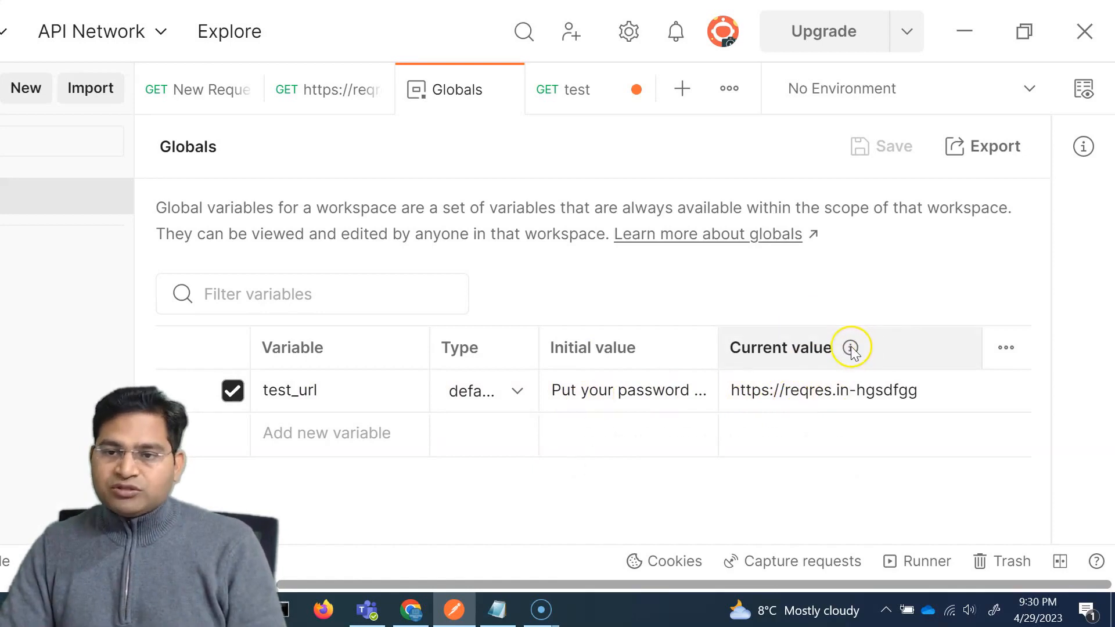
pyautogui.moveTo(851, 349)
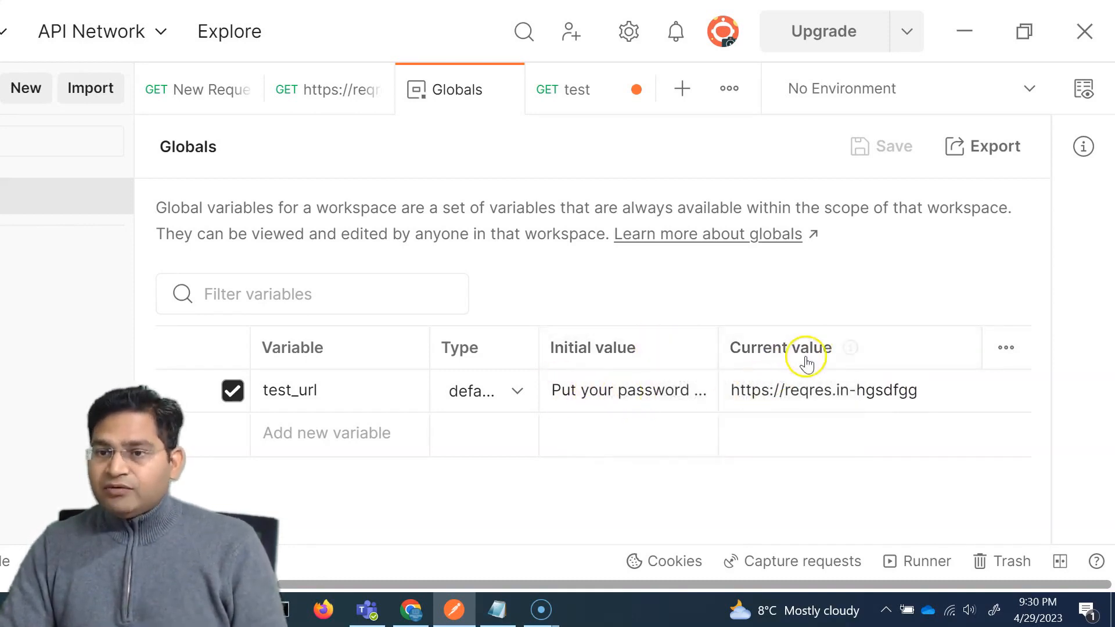
pyautogui.moveTo(654, 351)
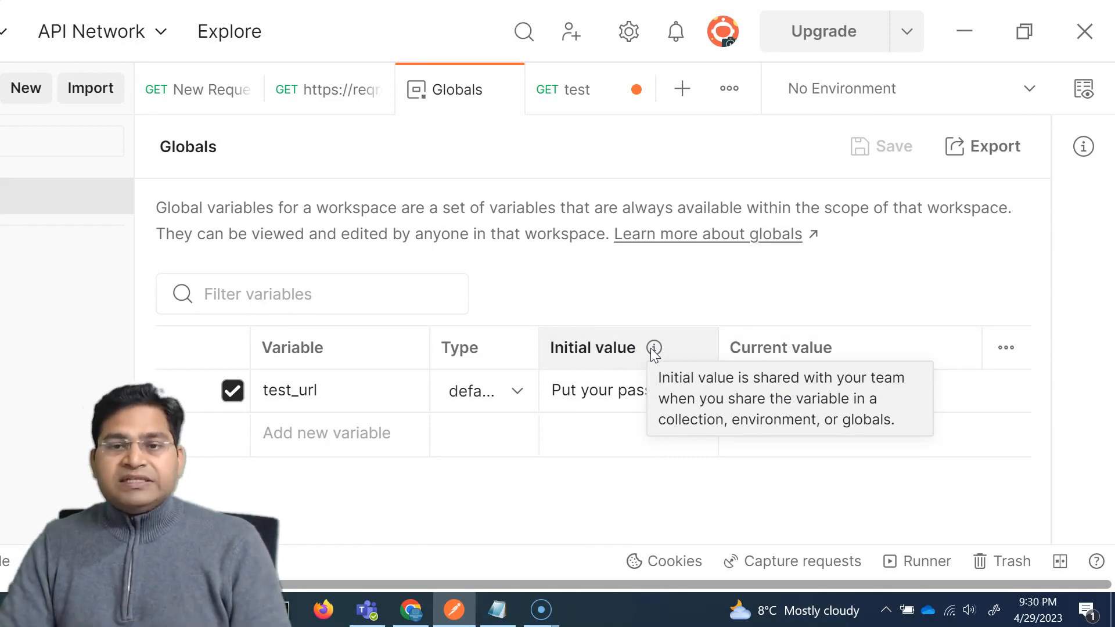
pyautogui.moveTo(850, 352)
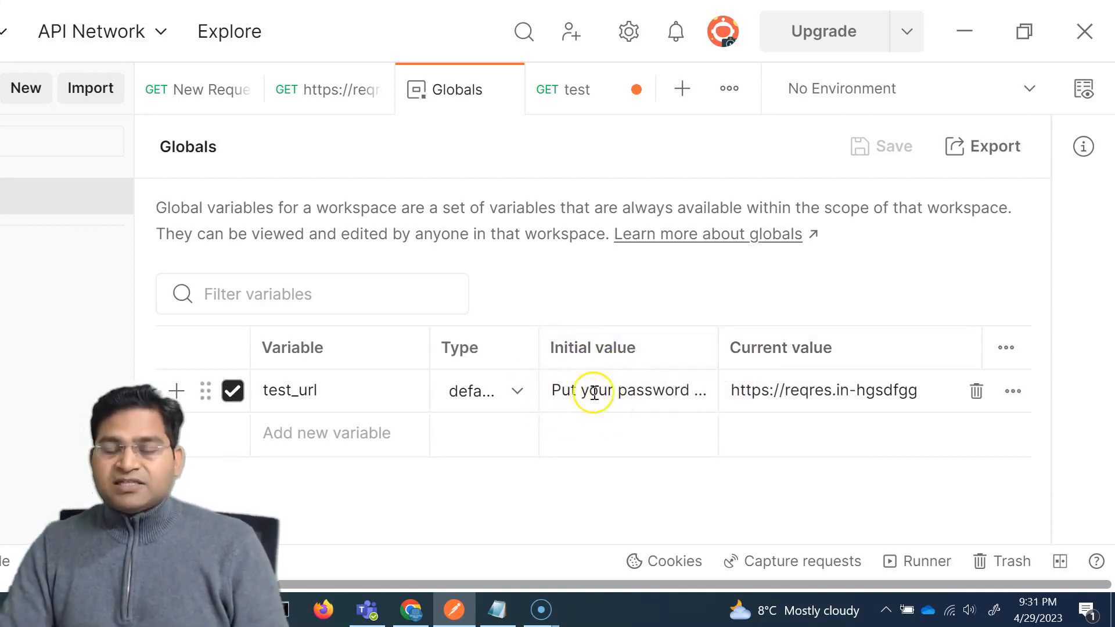
pyautogui.click(553, 391)
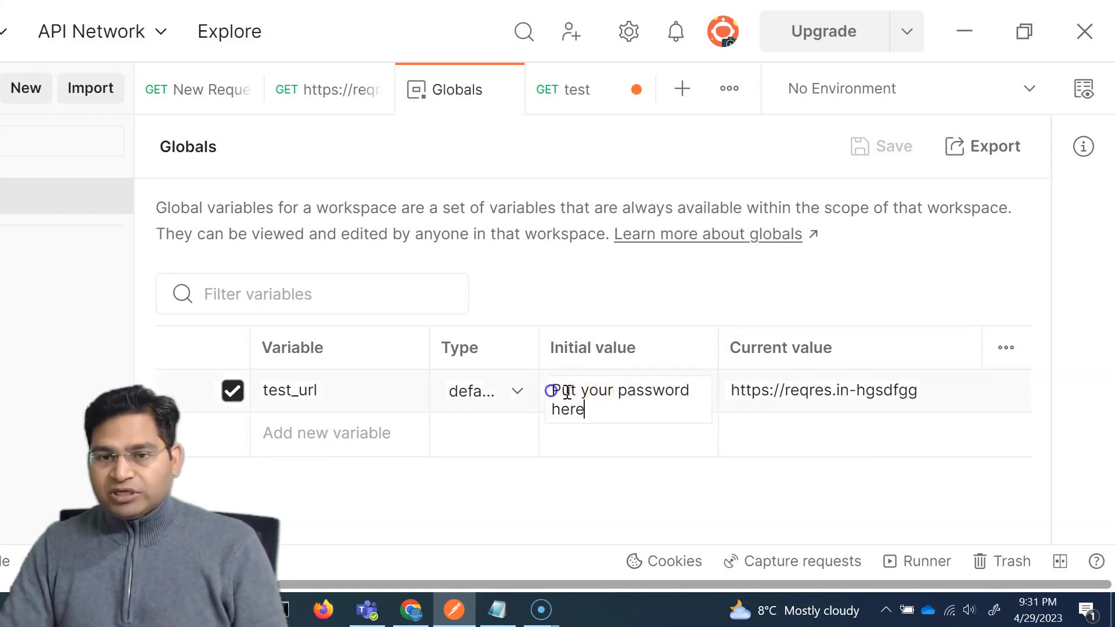
pyautogui.click(585, 453)
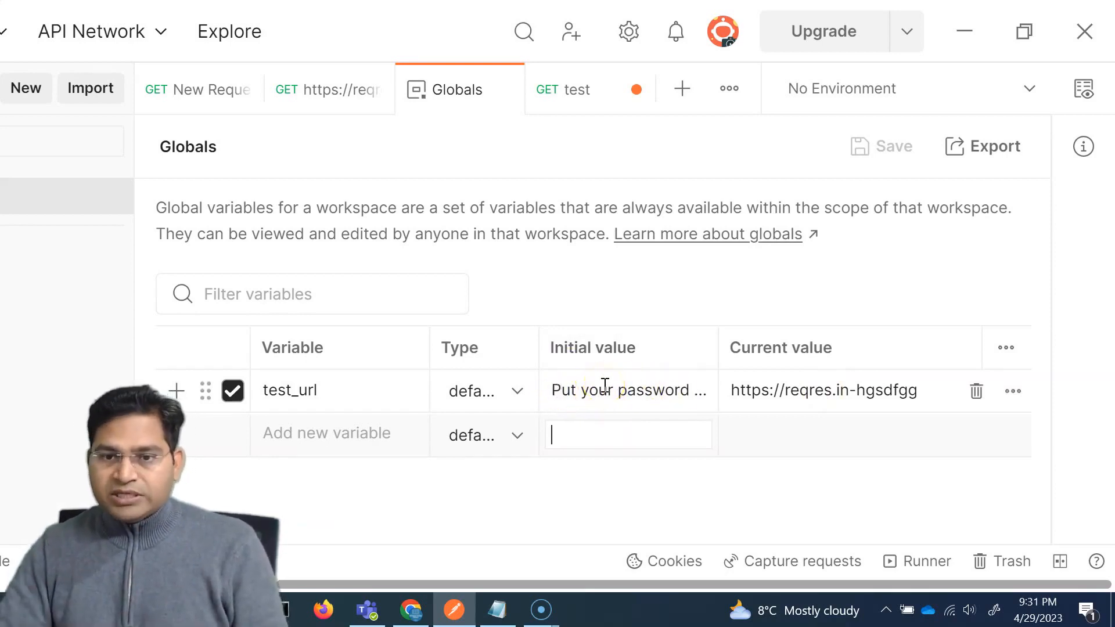
pyautogui.click(572, 391)
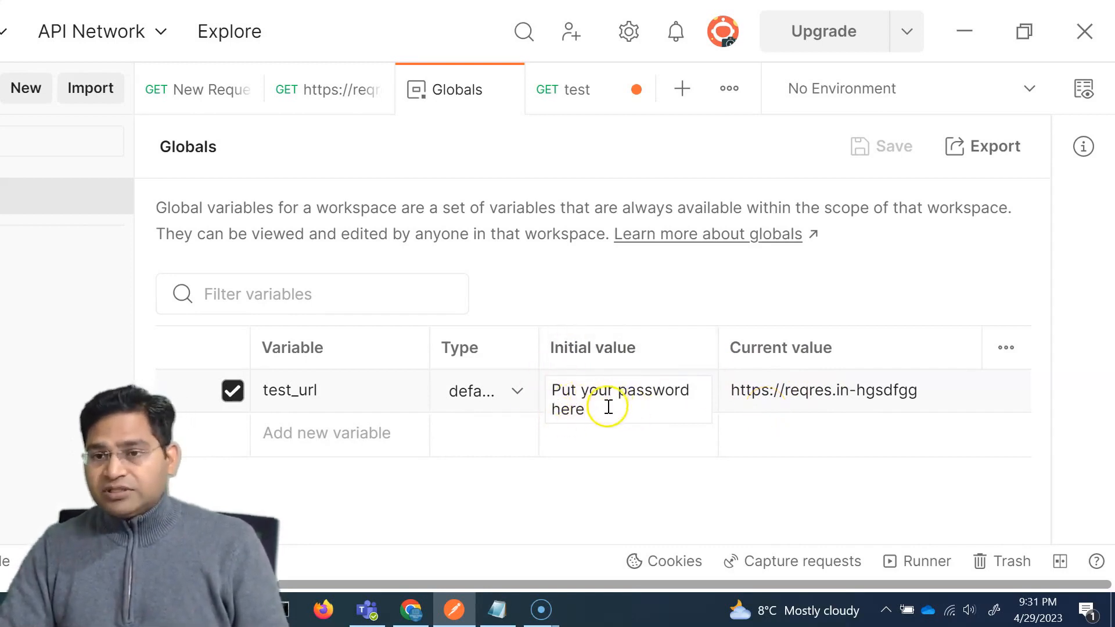
pyautogui.moveTo(600, 411); pyautogui.dragTo(544, 392)
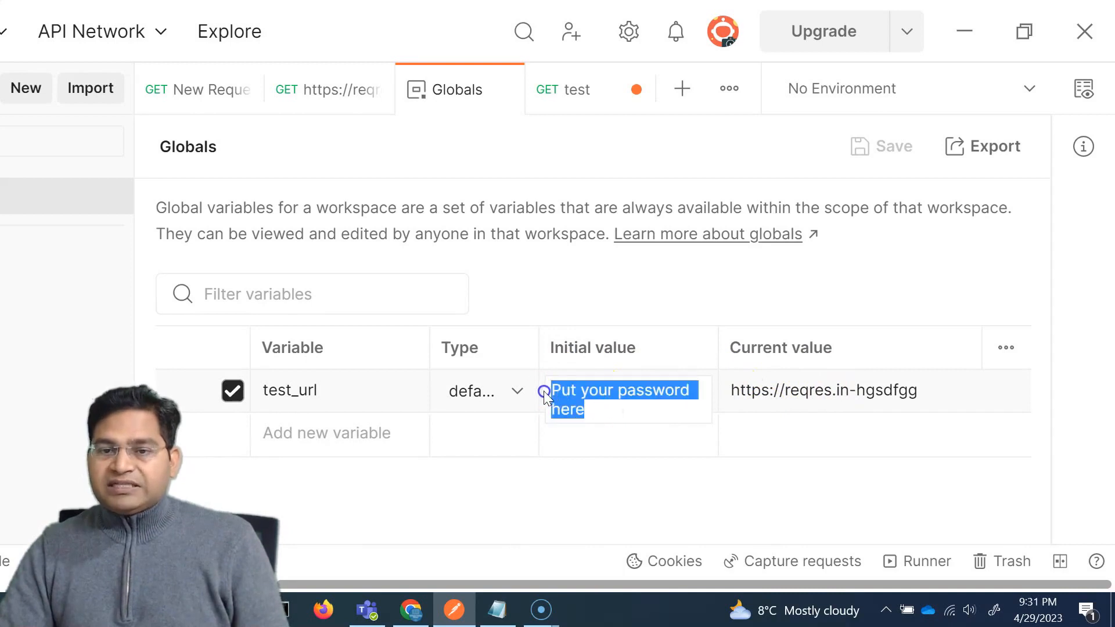
pyautogui.click(735, 392)
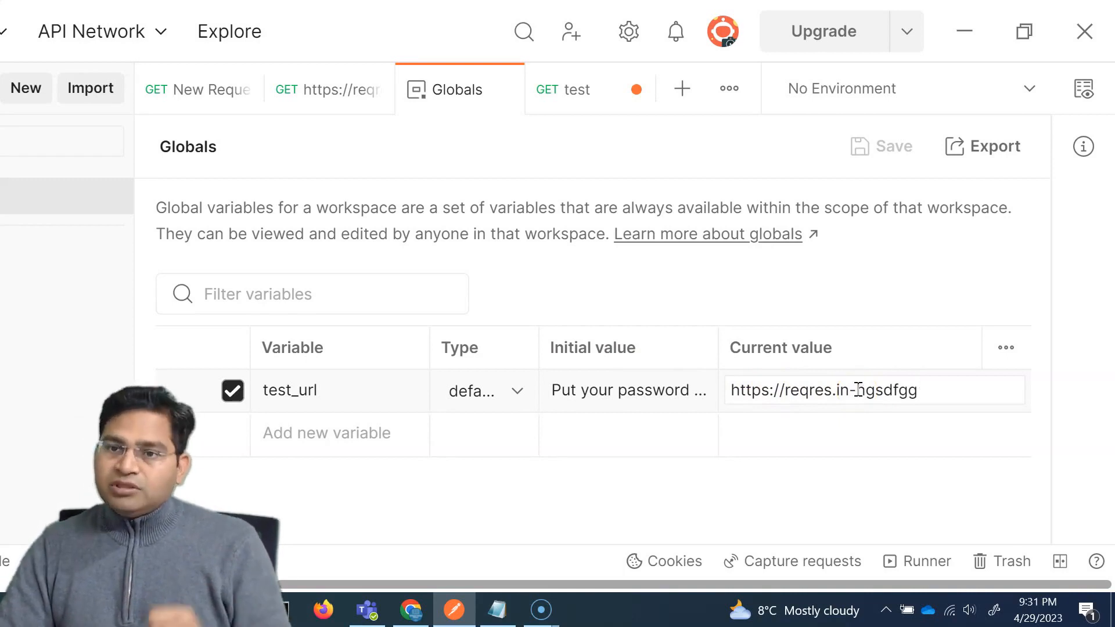
pyautogui.click(626, 452)
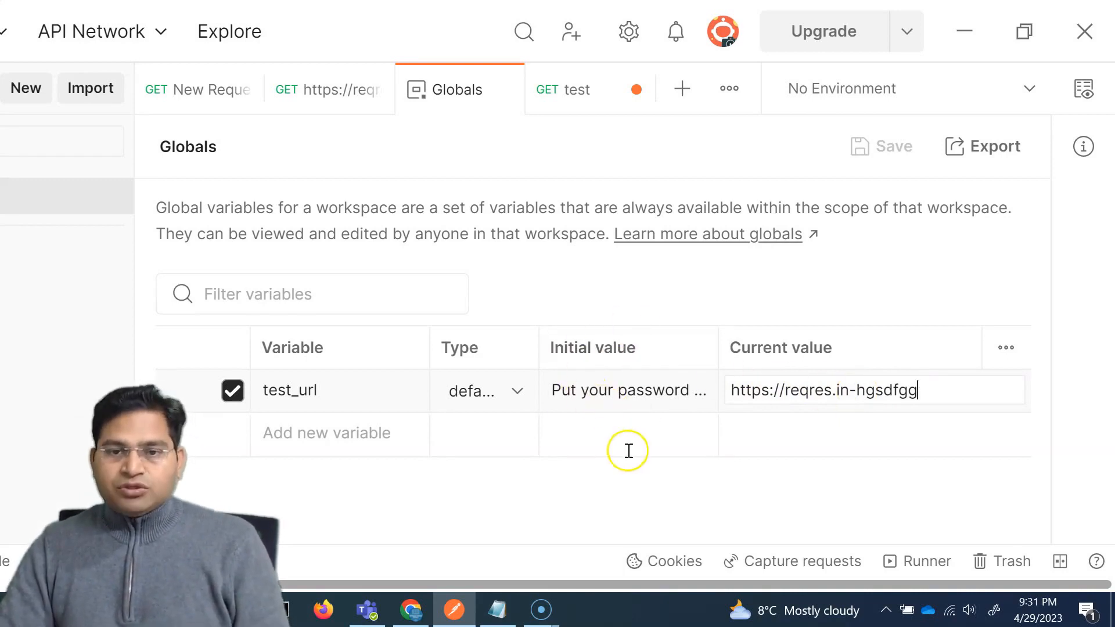